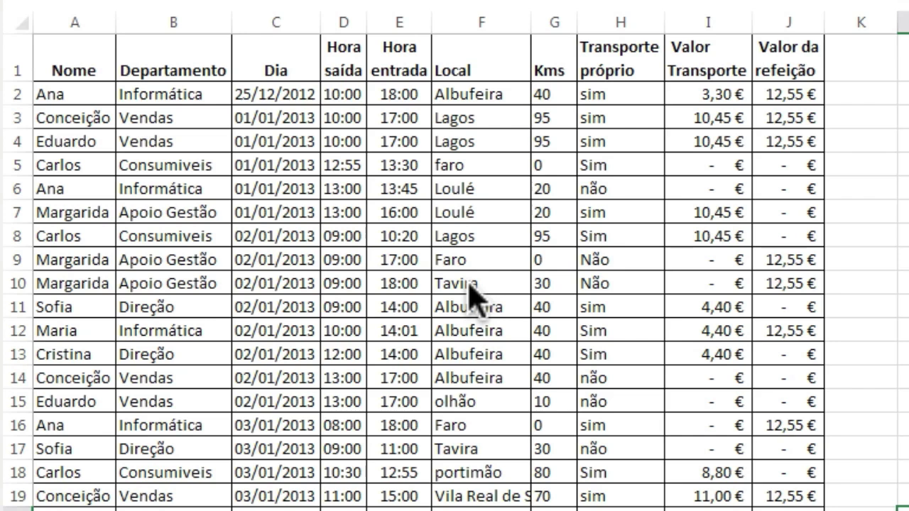
# - List the first names of the employees in the first three data rows in cells L3 to L5
pyautogui.click(60, 100)
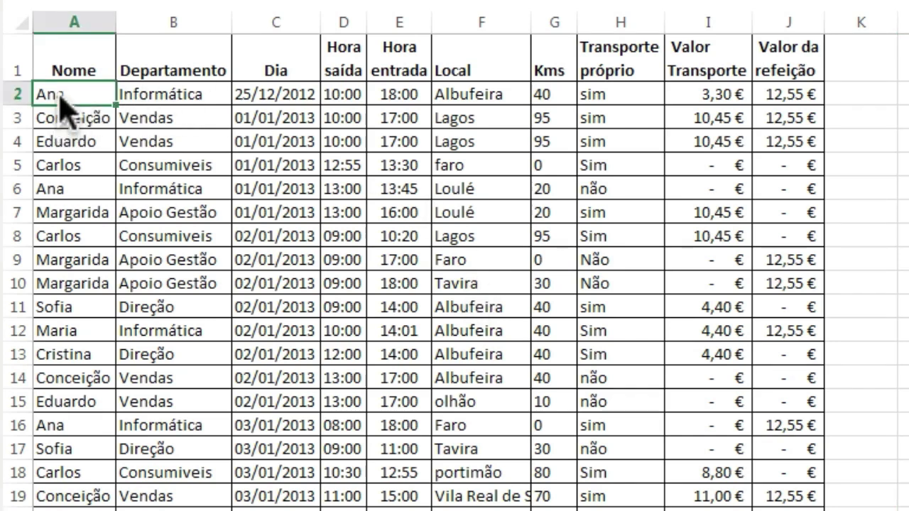
pyautogui.click(504, 98)
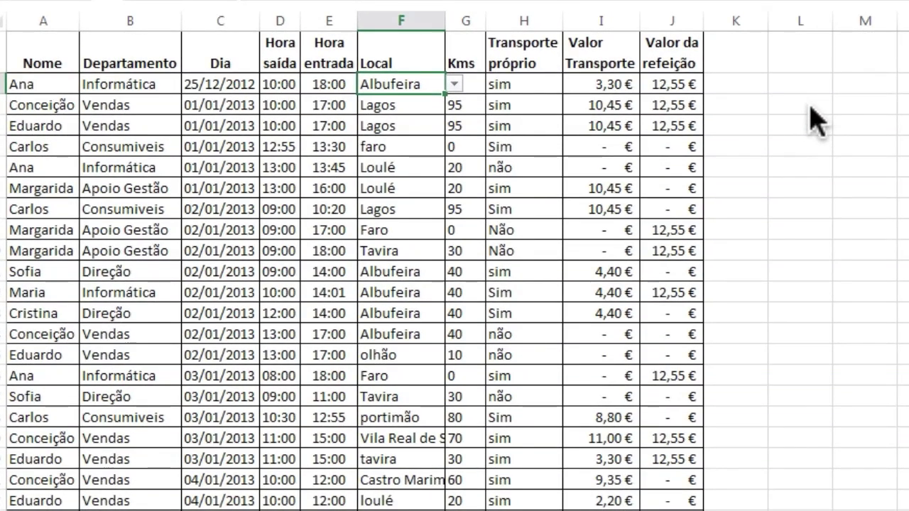
pyautogui.click(810, 108)
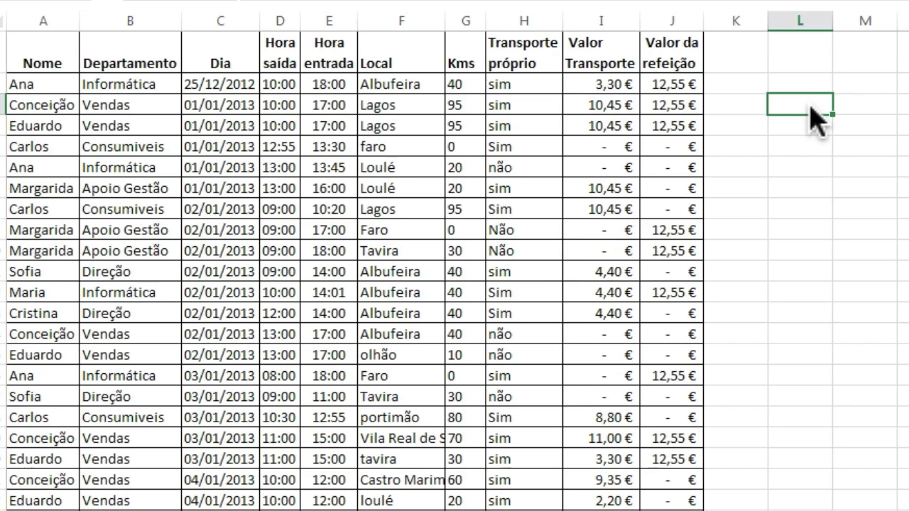
pyautogui.write('Ana')
pyautogui.press('Return')
pyautogui.write('Conce')
pyautogui.write('ição')
pyautogui.press('Return')
pyautogui.write('Eduardo')
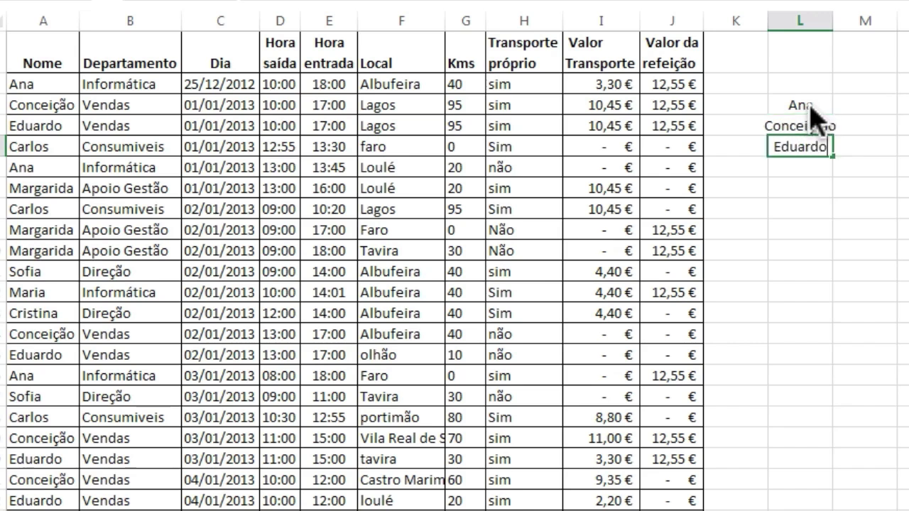
# - Enter the example counts 3, 4 and 1 in cells M3 to M5 beside the listed names
pyautogui.click(867, 109)
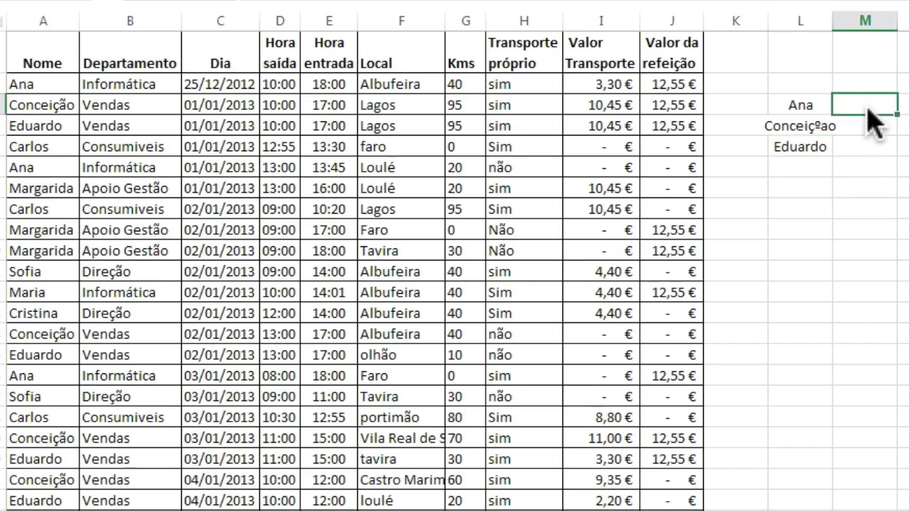
pyautogui.write('?')
pyautogui.press('Return')
pyautogui.write('4')
pyautogui.press('Return')
pyautogui.write('1')
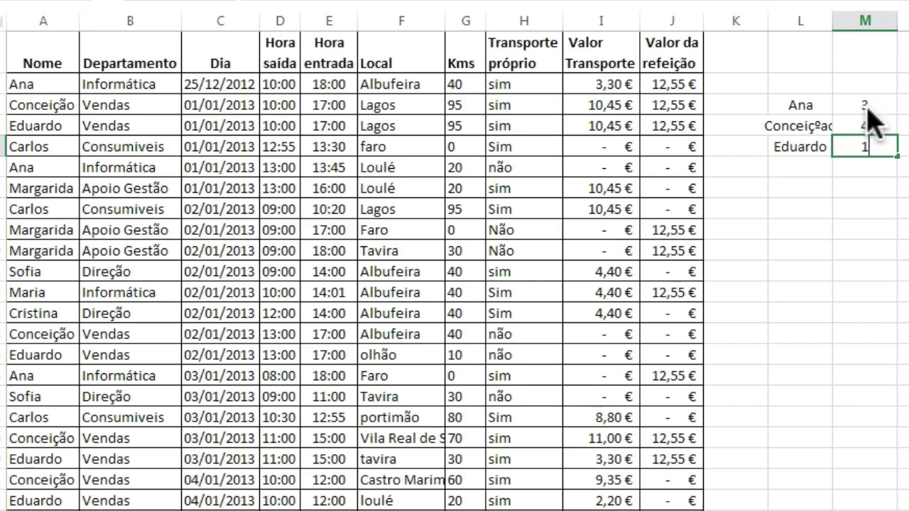
pyautogui.press('Return')
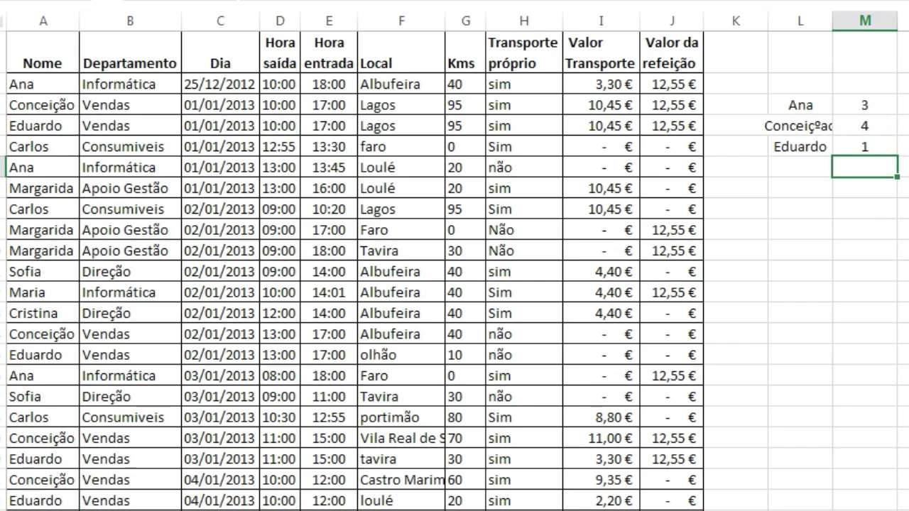
pyautogui.moveTo(792, 108); pyautogui.dragTo(807, 152)
pyautogui.moveTo(866, 107); pyautogui.dragTo(866, 150)
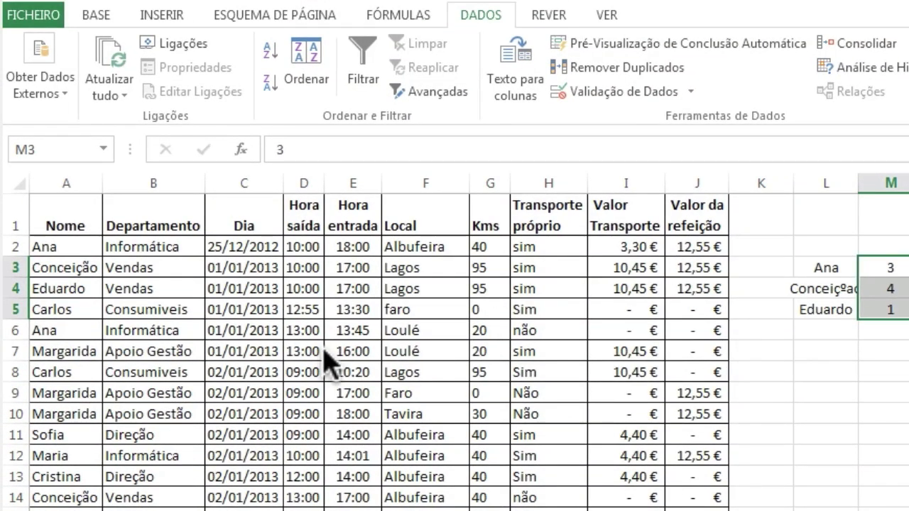
# - Insert a pivot table on a new worksheet from the range A1:J87 of the sheet Ajudas de custo preenchida
pyautogui.click(323, 353)
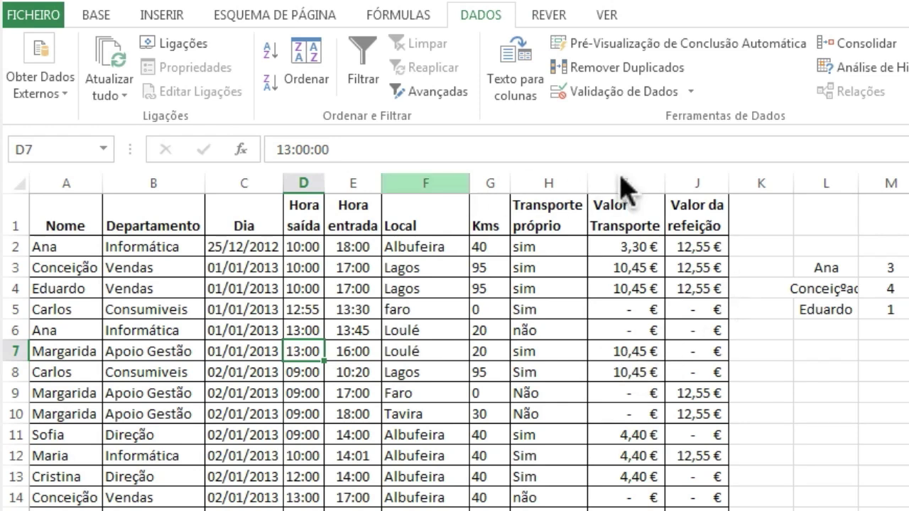
pyautogui.click(345, 270)
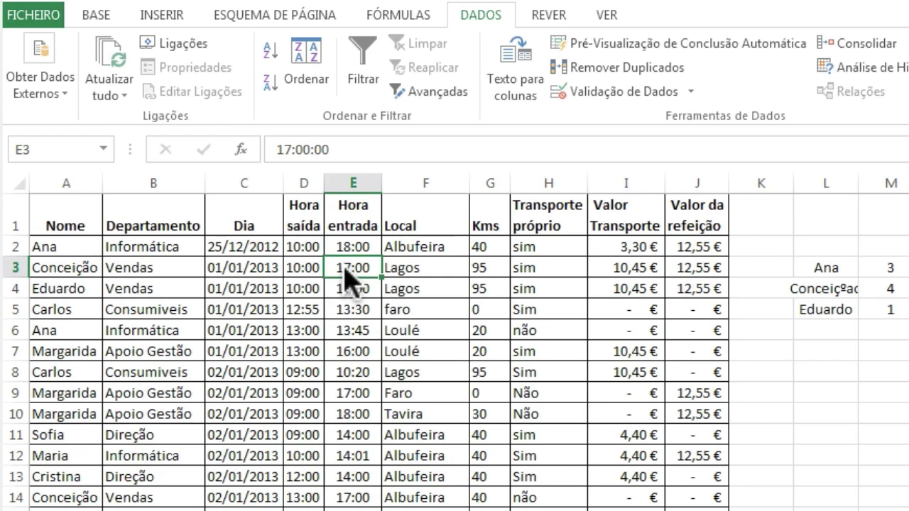
pyautogui.click(157, 17)
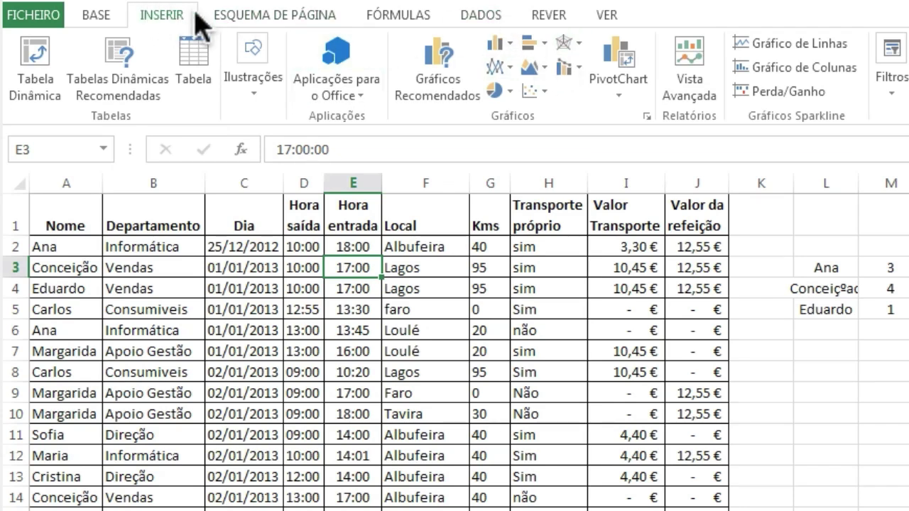
pyautogui.click(27, 90)
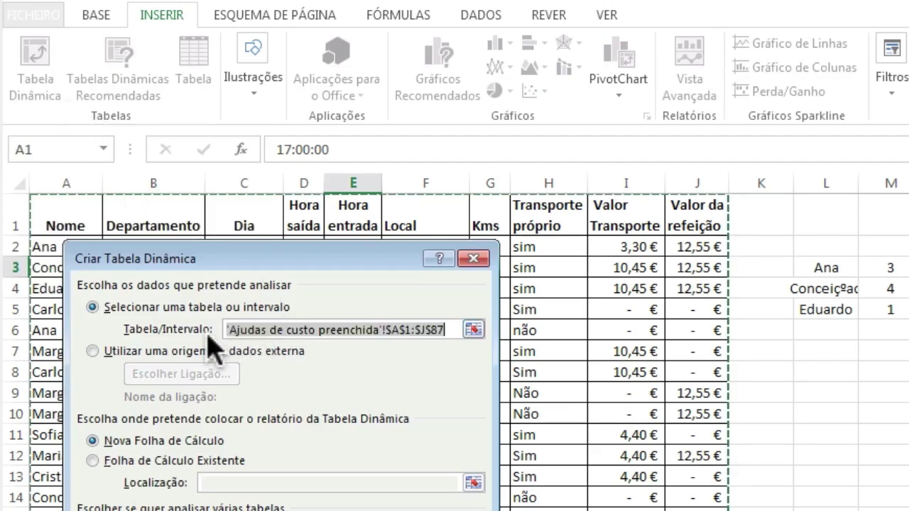
pyautogui.click(451, 331)
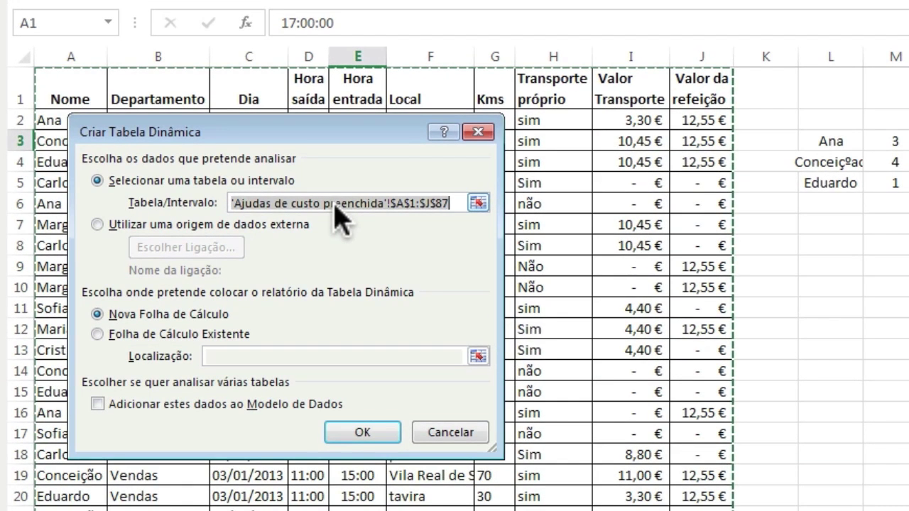
pyautogui.click(363, 432)
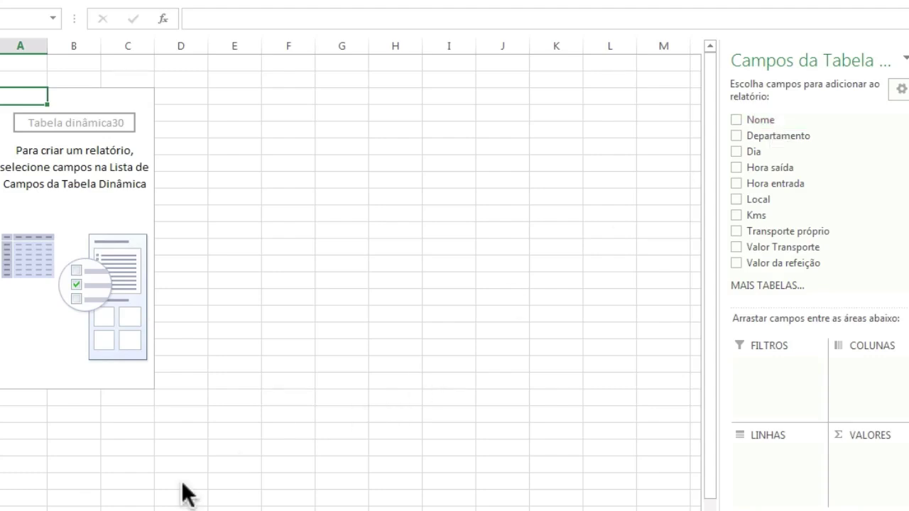
pyautogui.click(182, 508)
pyautogui.hotkey('ctrl', 'pagedown')
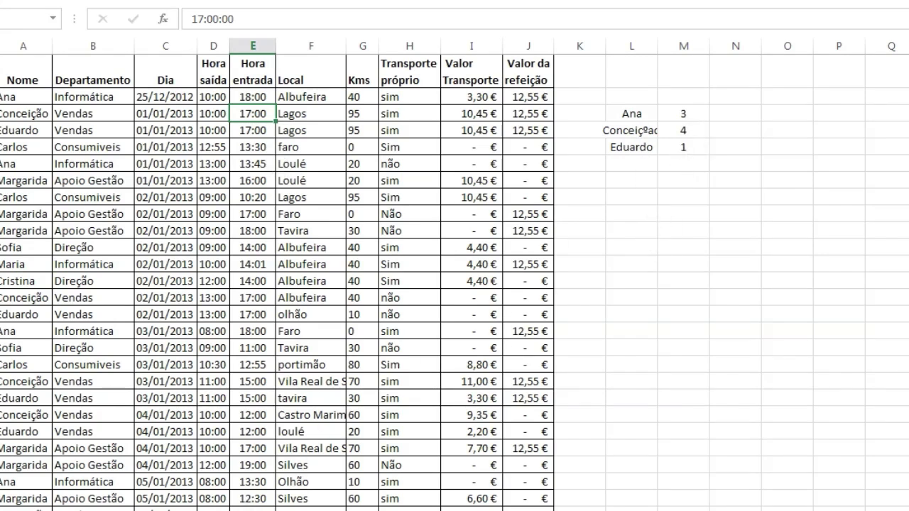
pyautogui.hotkey('ctrl', 'pageup')
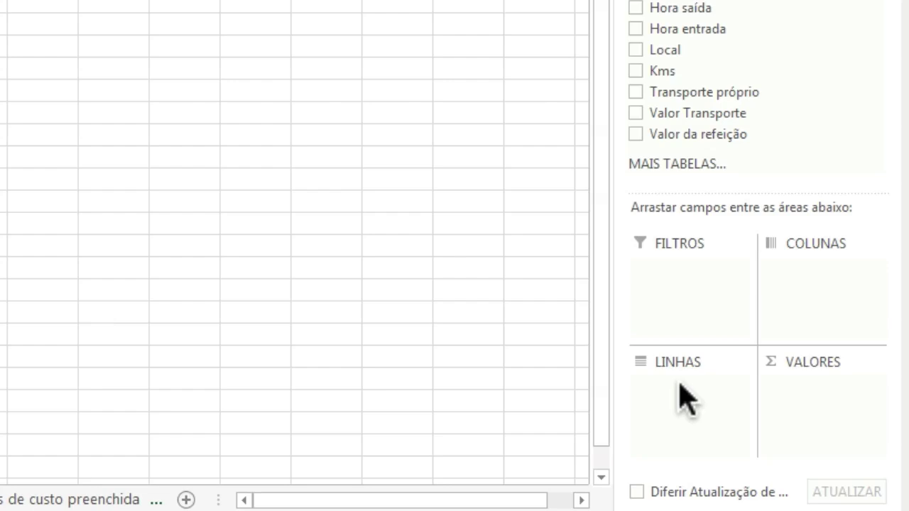
# - Copy the example table L3:M5 from Ajudas de custo preenchida and paste it at cell I2 of Folha1
pyautogui.click(294, 494)
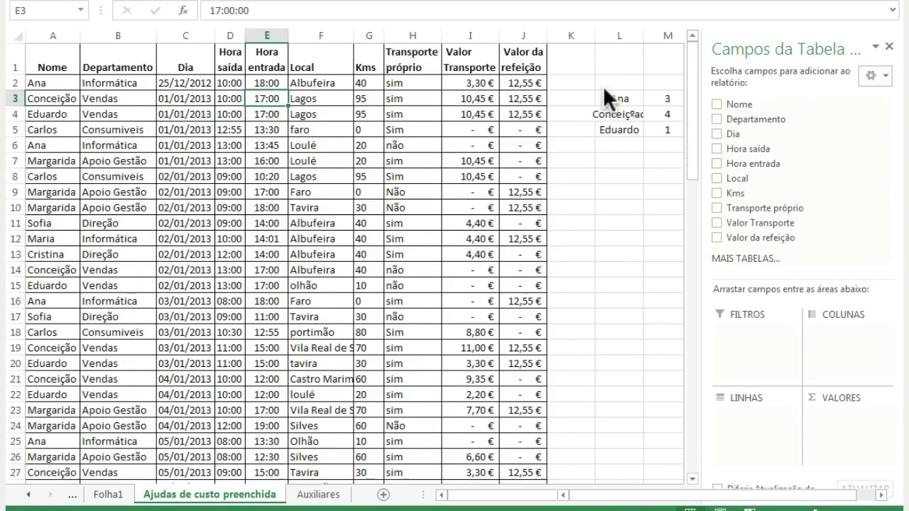
pyautogui.moveTo(606, 96); pyautogui.dragTo(658, 125)
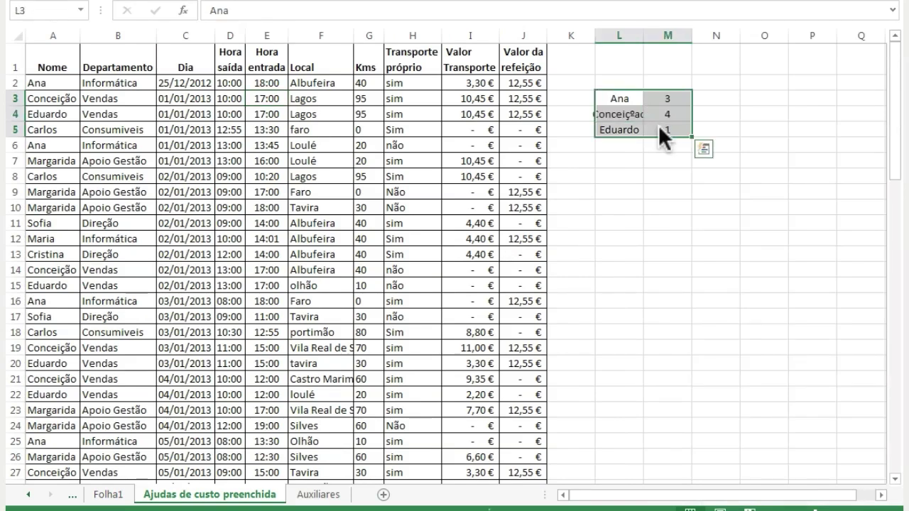
pyautogui.hotkey('ctrl', 'c')
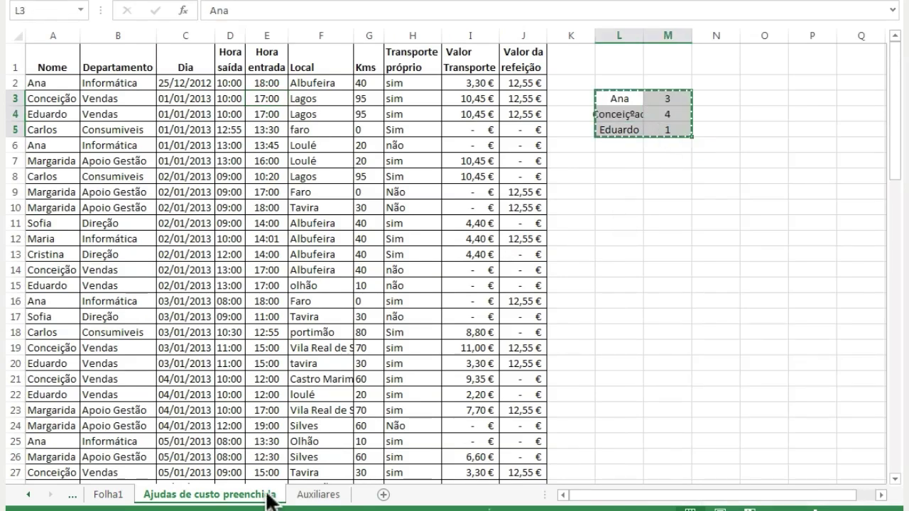
pyautogui.click(108, 494)
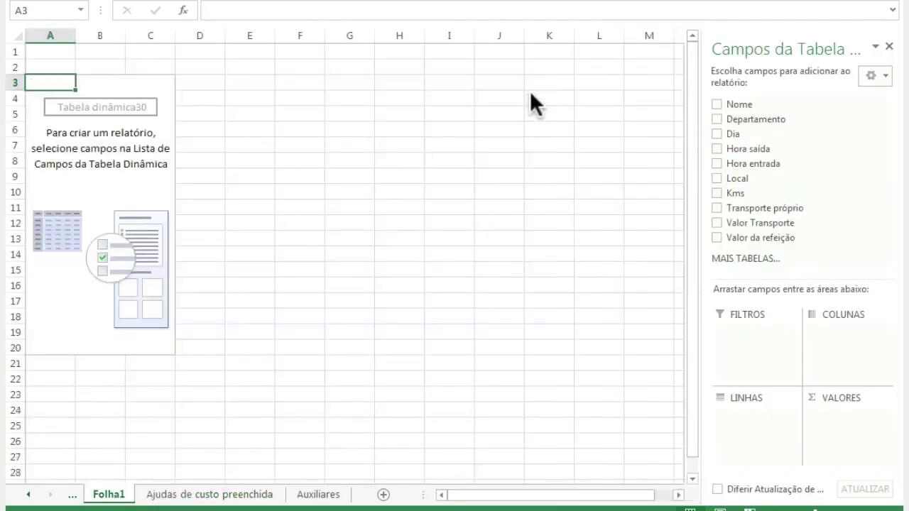
pyautogui.click(499, 68)
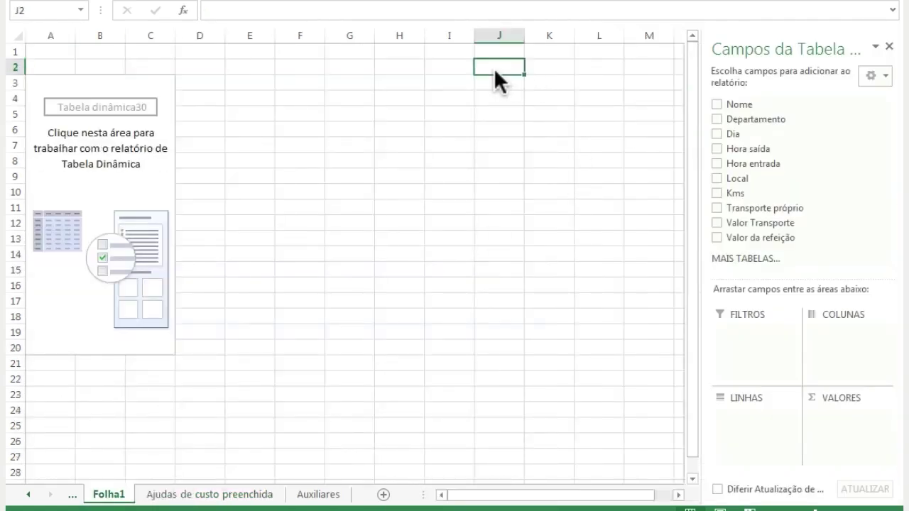
pyautogui.click(438, 66)
pyautogui.hotkey('ctrl', 'v')
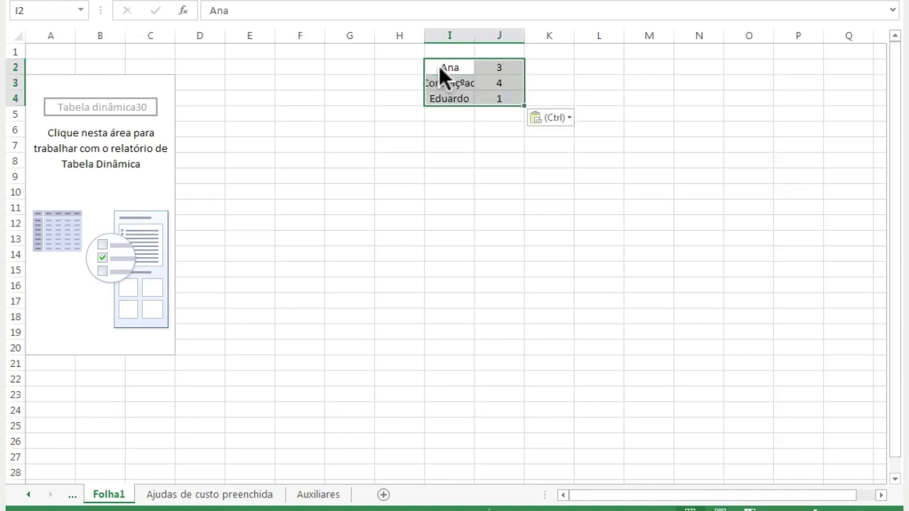
pyautogui.click(462, 161)
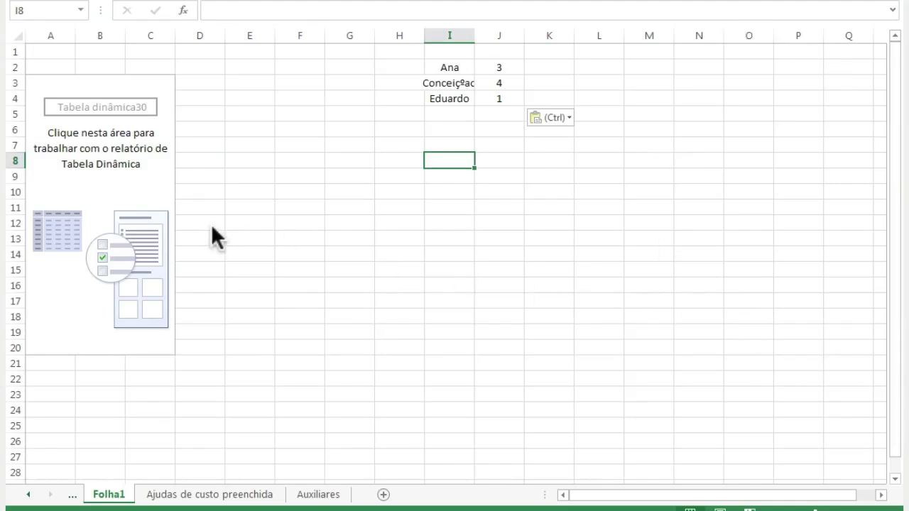
# - Add the Nome field to the pivot table's rows and the Local field to its values as a count
pyautogui.click(110, 177)
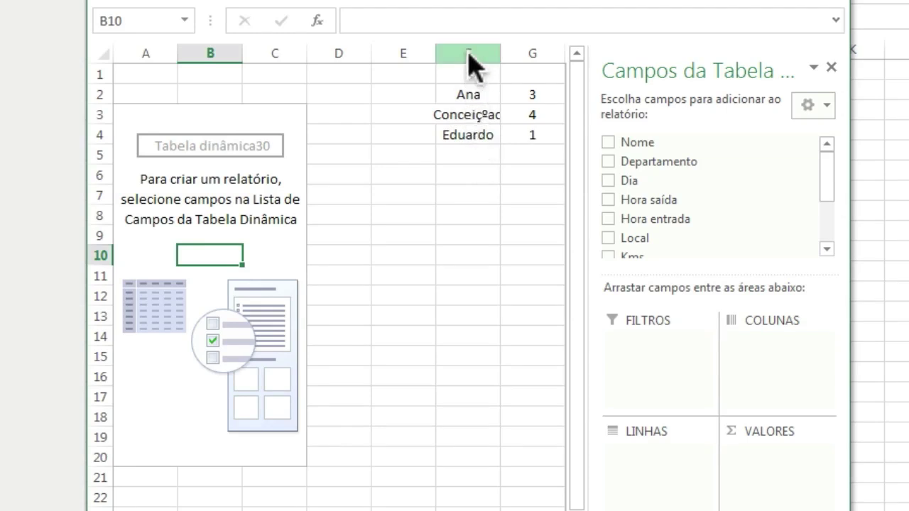
pyautogui.click(467, 57)
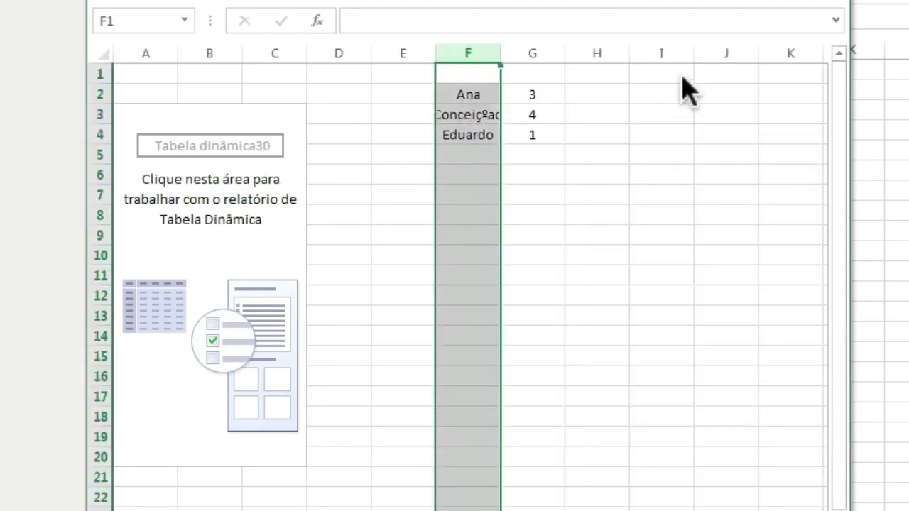
pyautogui.click(240, 269)
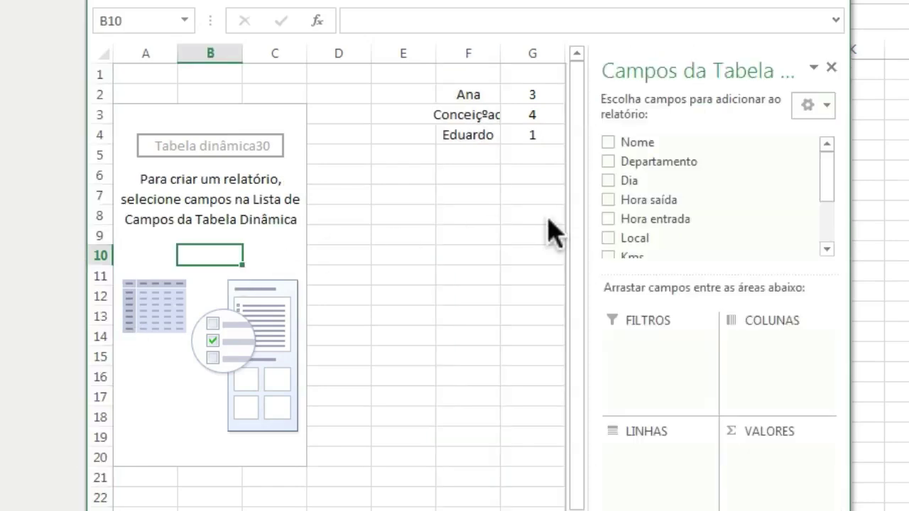
pyautogui.moveTo(651, 146); pyautogui.dragTo(638, 474)
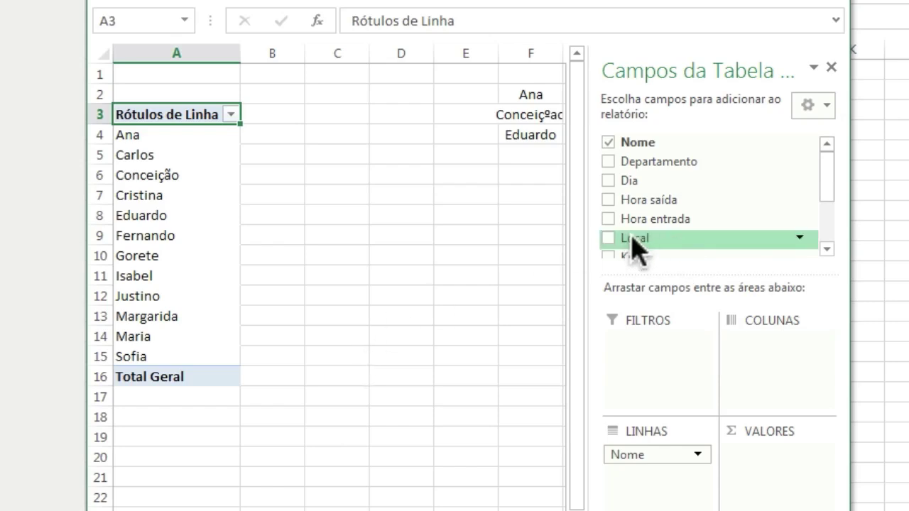
pyautogui.moveTo(643, 235); pyautogui.dragTo(773, 471)
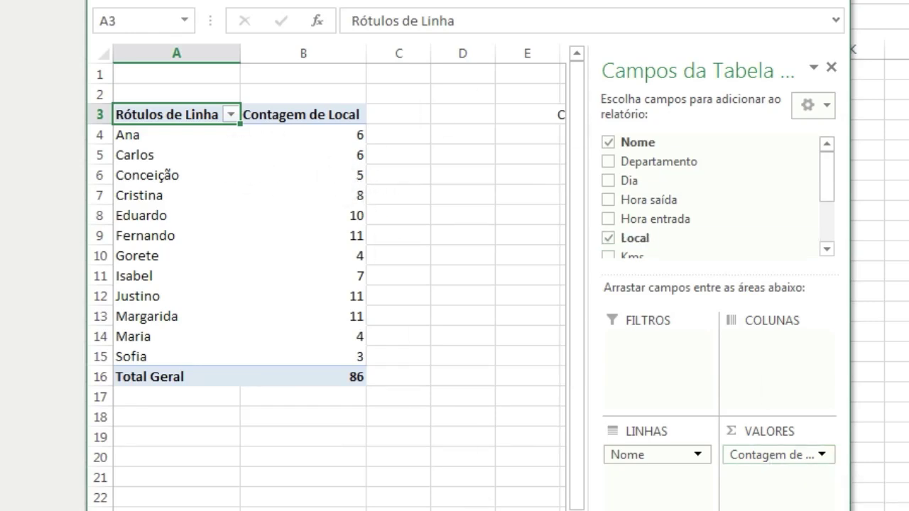
# - Examine the Nome and Local entries in the source data sheet to see what the pivot table counts
pyautogui.hotkey('ctrl', 'pagedown')
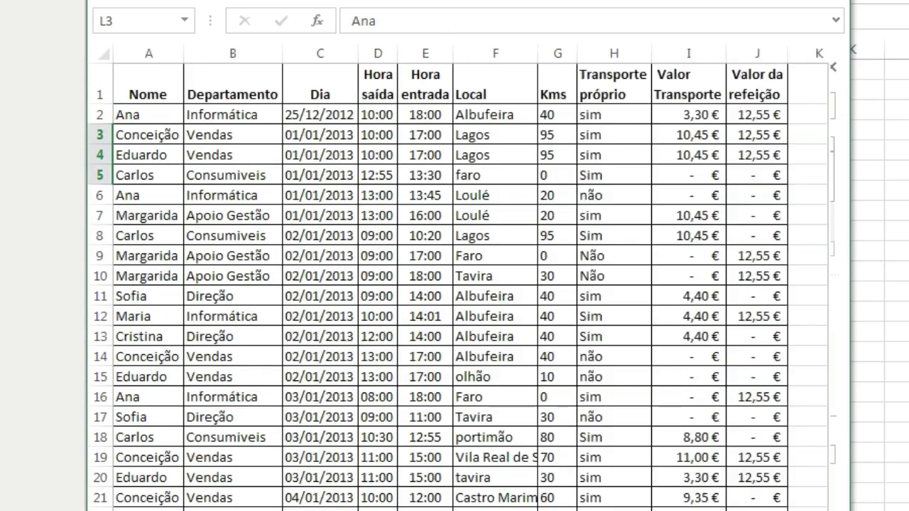
pyautogui.click(139, 118)
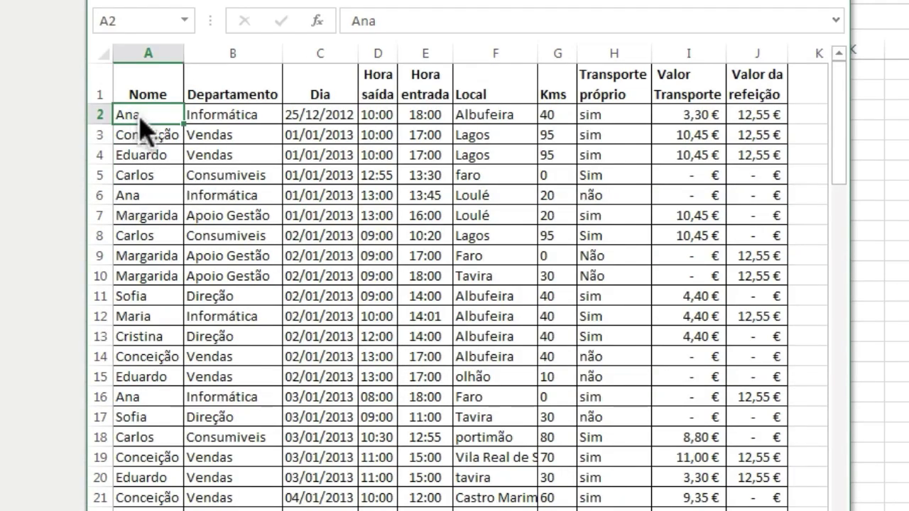
pyautogui.click(501, 118)
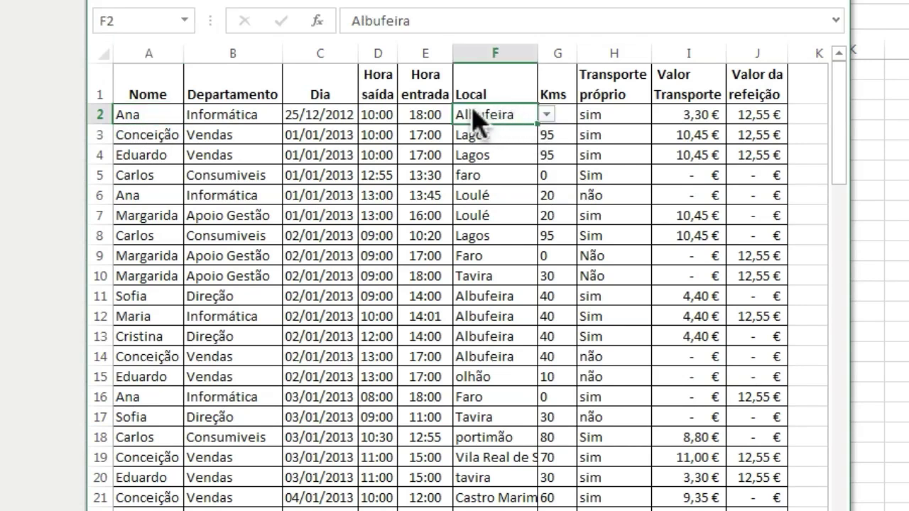
pyautogui.click(477, 137)
pyautogui.press('Down')
pyautogui.press('Down')
pyautogui.click(462, 117)
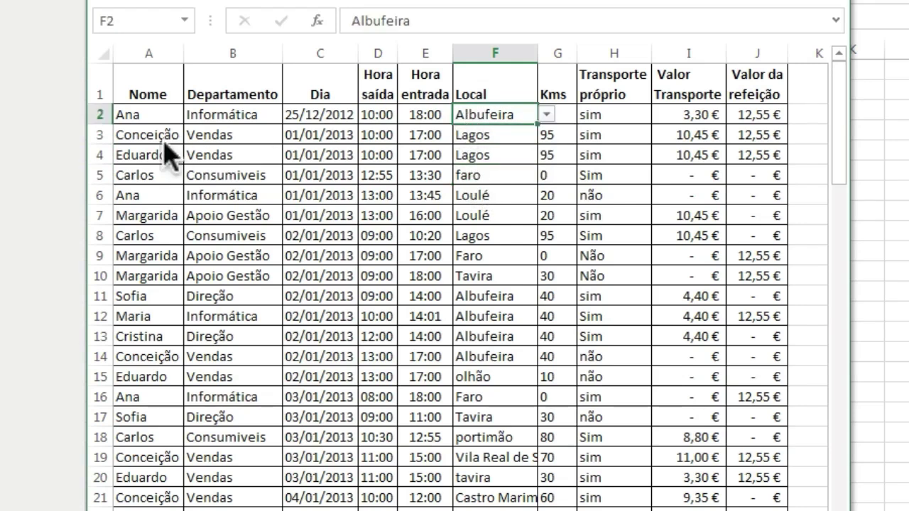
# - Turn on filtering for the source data and filter the Nome column to the first employee in the list
pyautogui.click(129, 83)
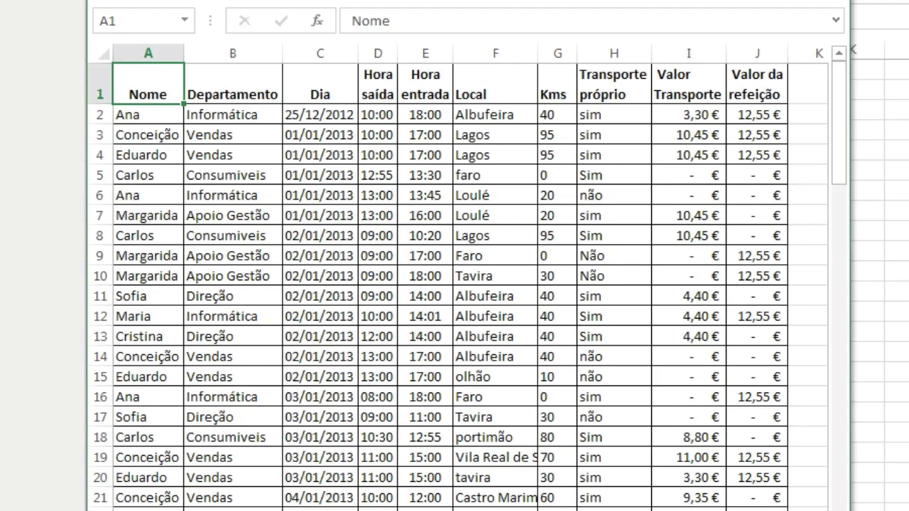
pyautogui.hotkey('ctrl', 'shift', 'l')
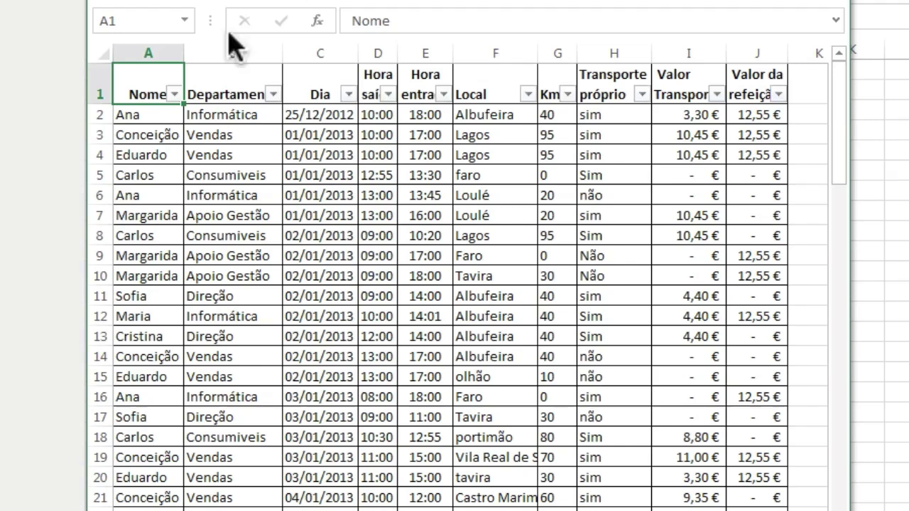
pyautogui.click(174, 95)
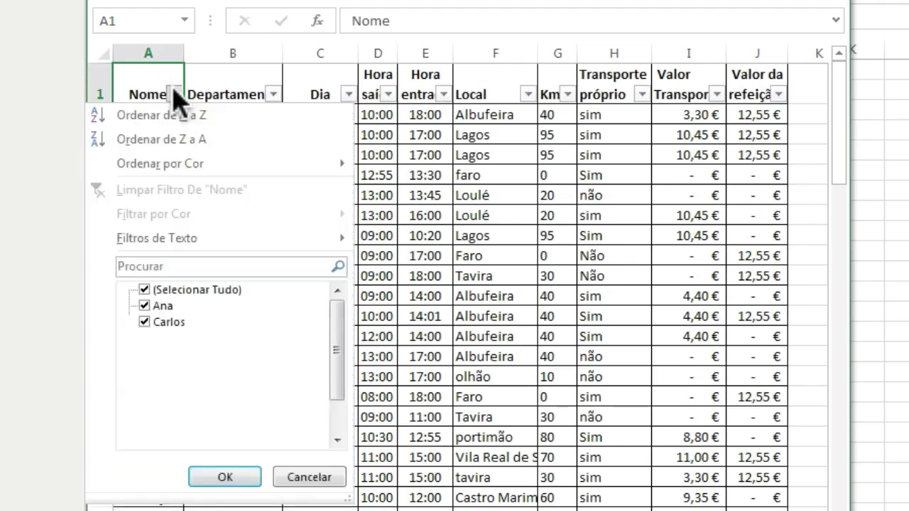
pyautogui.click(144, 290)
pyautogui.click(225, 481)
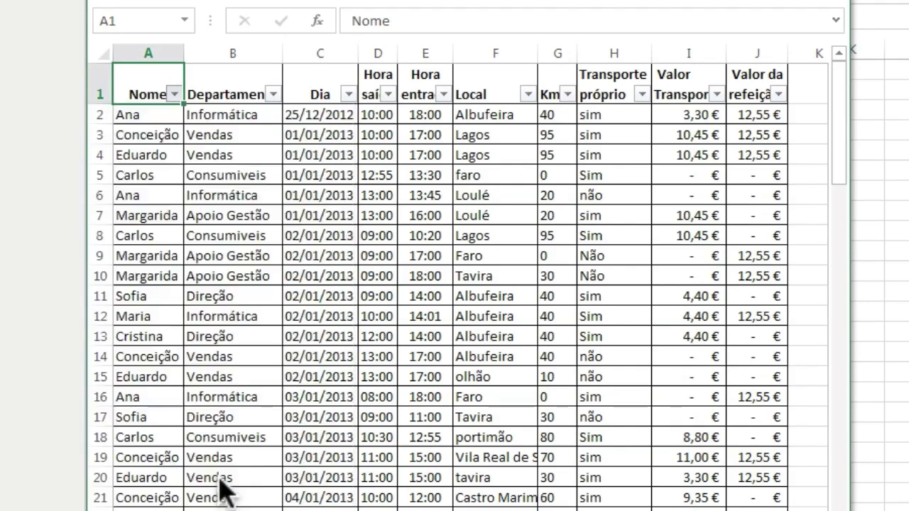
# - Check the Local entries in the filtered rows of the source data one by one
pyautogui.click(493, 115)
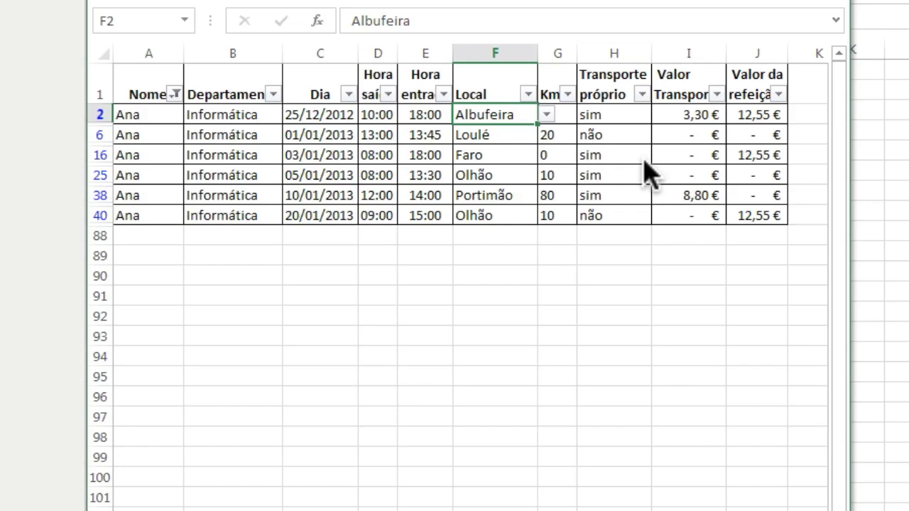
pyautogui.press('Down')
pyautogui.press('Down')
pyautogui.press('Down')
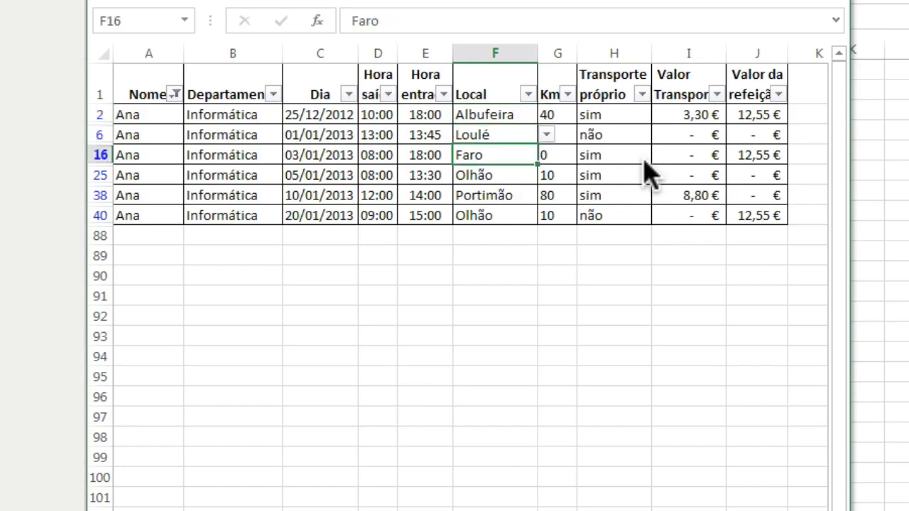
pyautogui.click(512, 217)
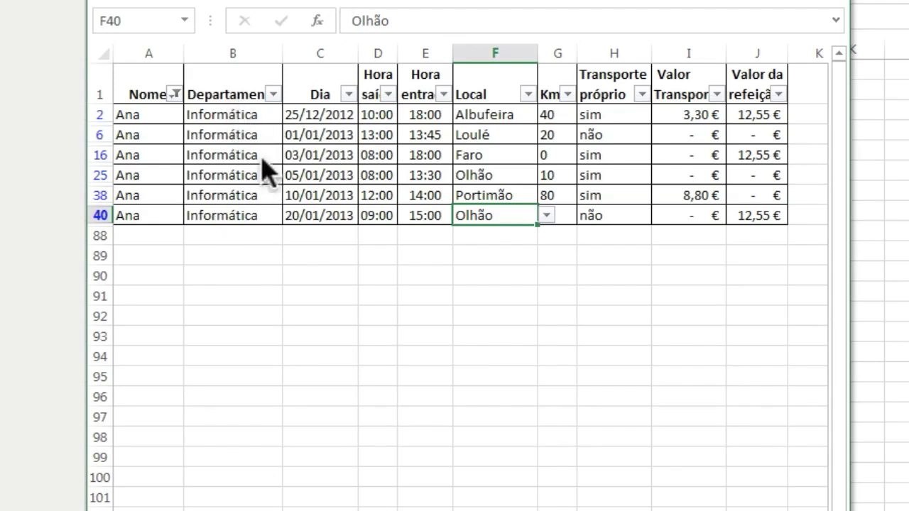
# - Return to the pivot table sheet and add the Kms field to the values as a sum, below the Local count
pyautogui.hotkey('ctrl', 'pagedown')
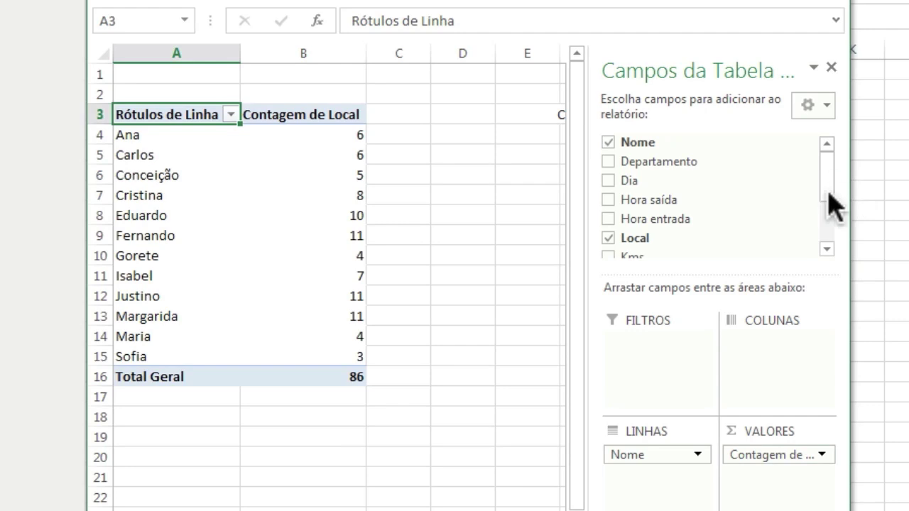
pyautogui.click(826, 248)
pyautogui.click(825, 248)
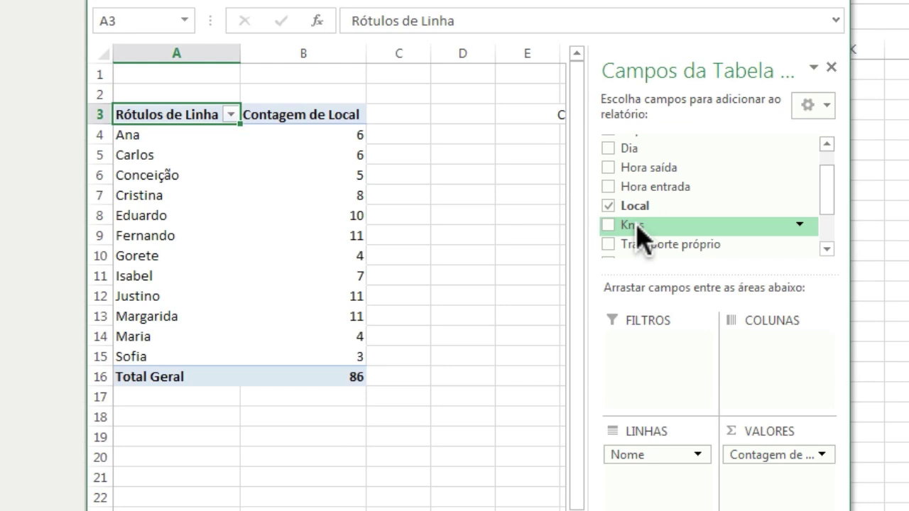
pyautogui.scroll(-2, 639, 238)
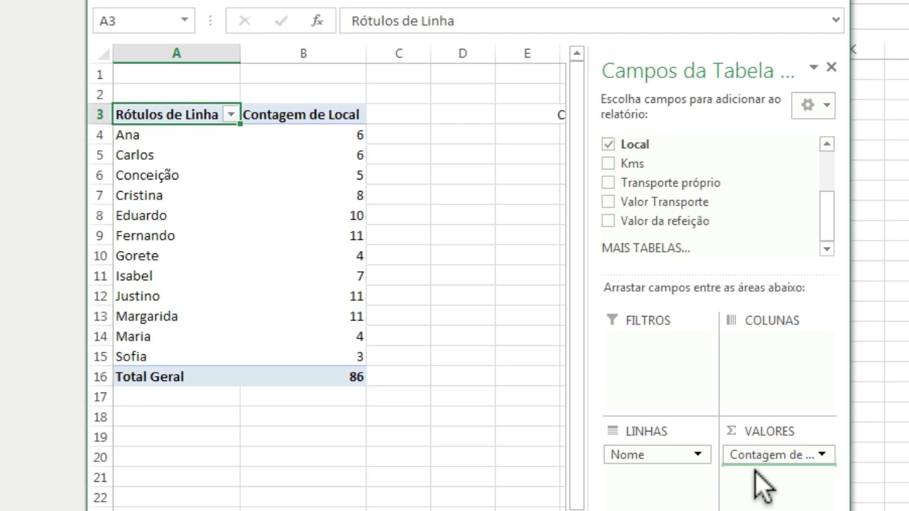
pyautogui.moveTo(759, 486); pyautogui.dragTo(760, 487)
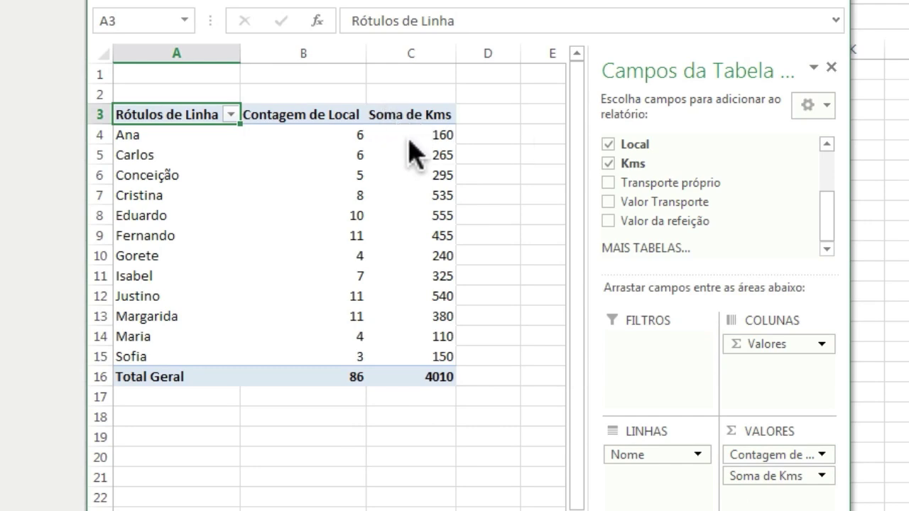
pyautogui.moveTo(412, 149)
pyautogui.click(319, 155)
pyautogui.click(427, 179)
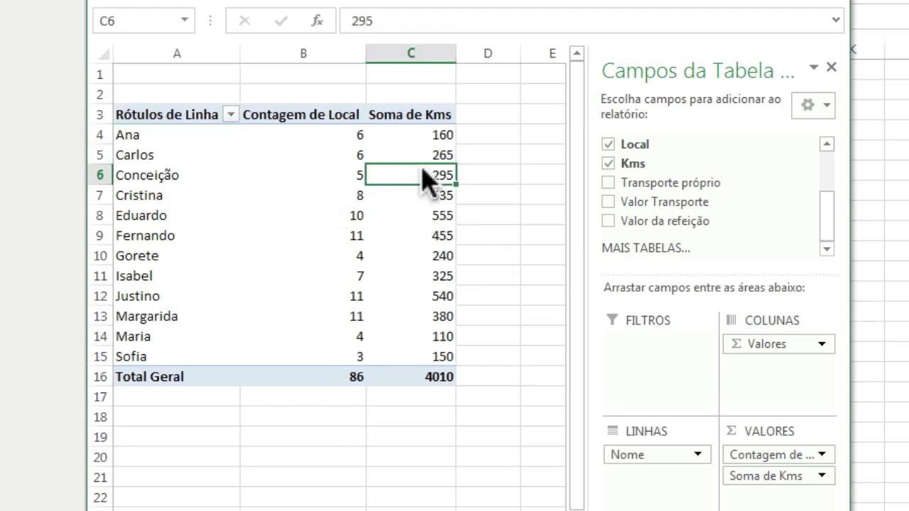
# - Rename the pivot table's Contagem de Local heading in B3 as Quant. Saídas
pyautogui.click(278, 116)
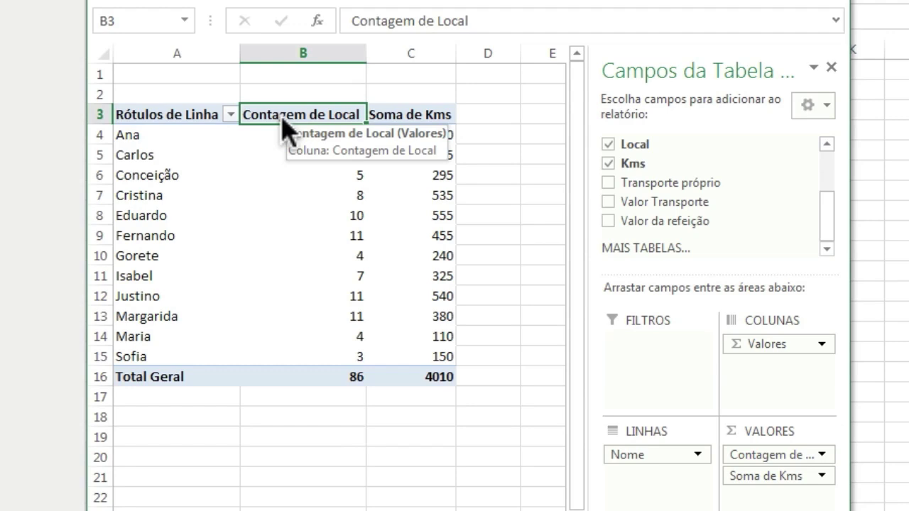
pyautogui.moveTo(482, 21); pyautogui.dragTo(337, 23)
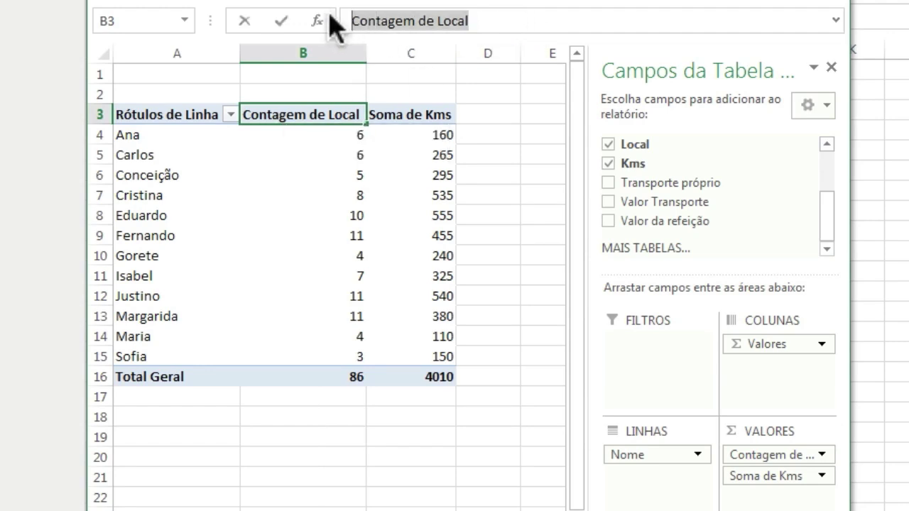
pyautogui.write('N')
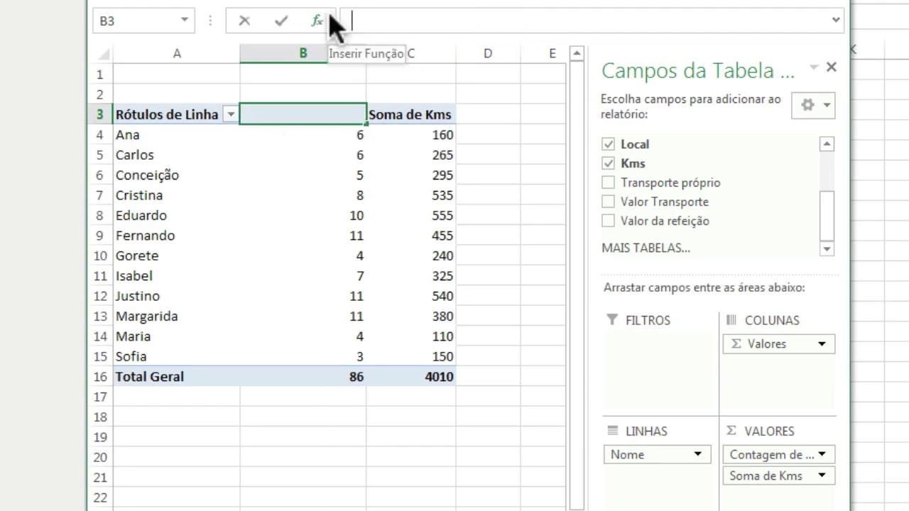
pyautogui.write('uant.')
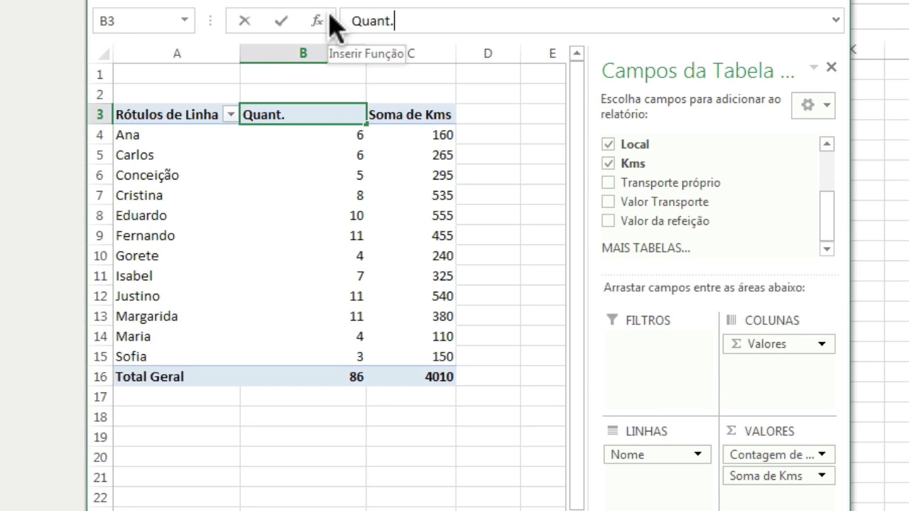
pyautogui.write(' Saídas')
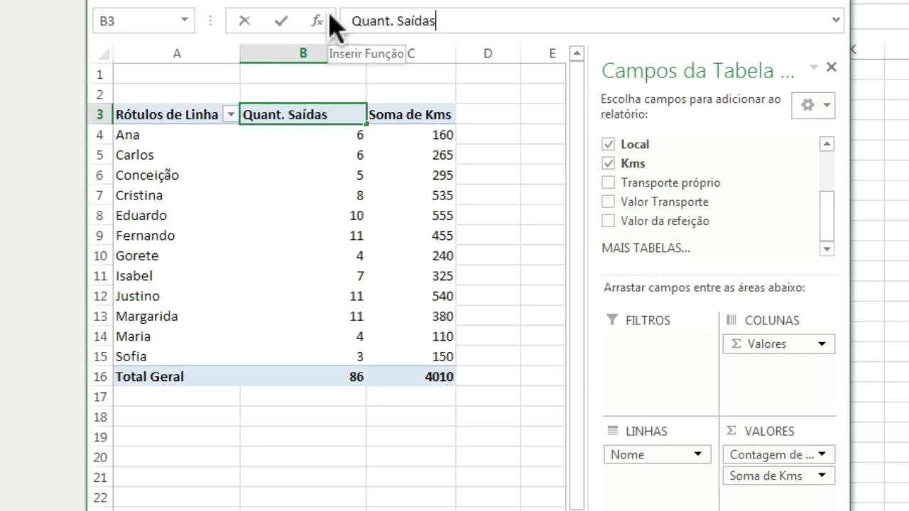
pyautogui.press('Return')
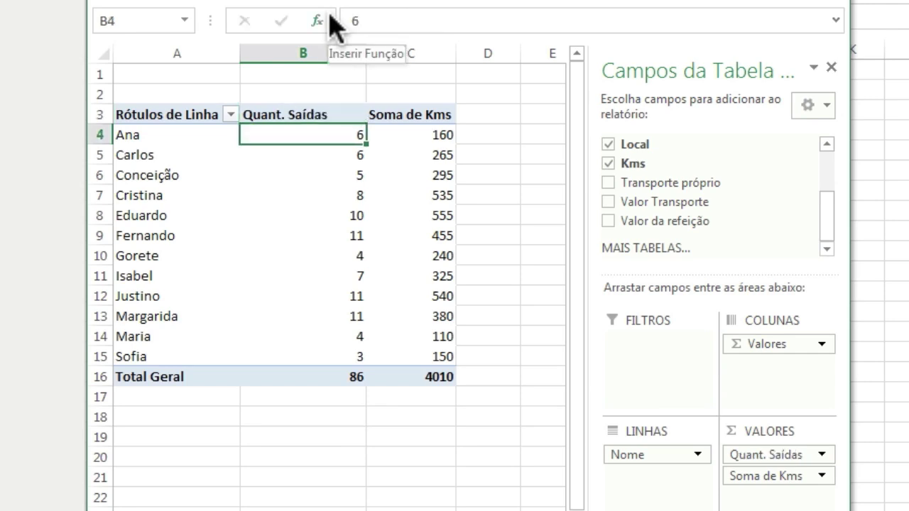
# - Open the value field settings for Soma de Kms and enter Média Kms as the custom name
pyautogui.click(428, 197)
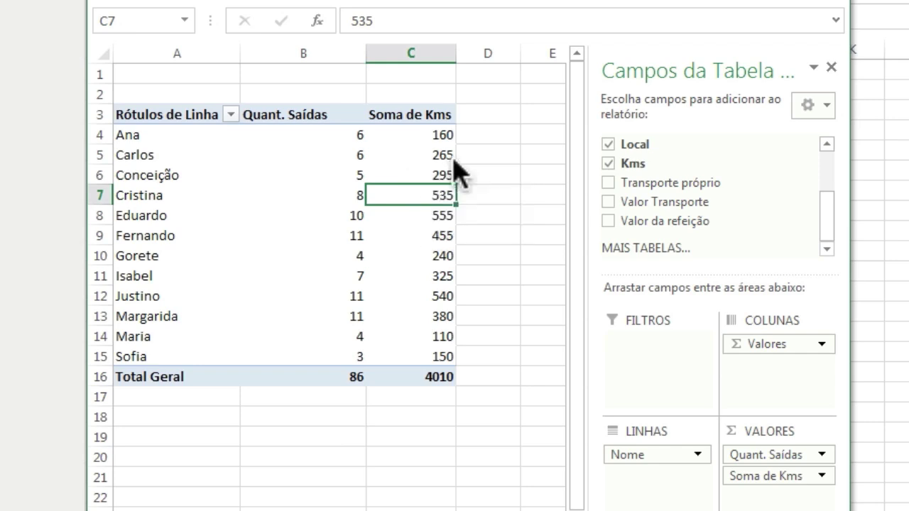
pyautogui.click(417, 177)
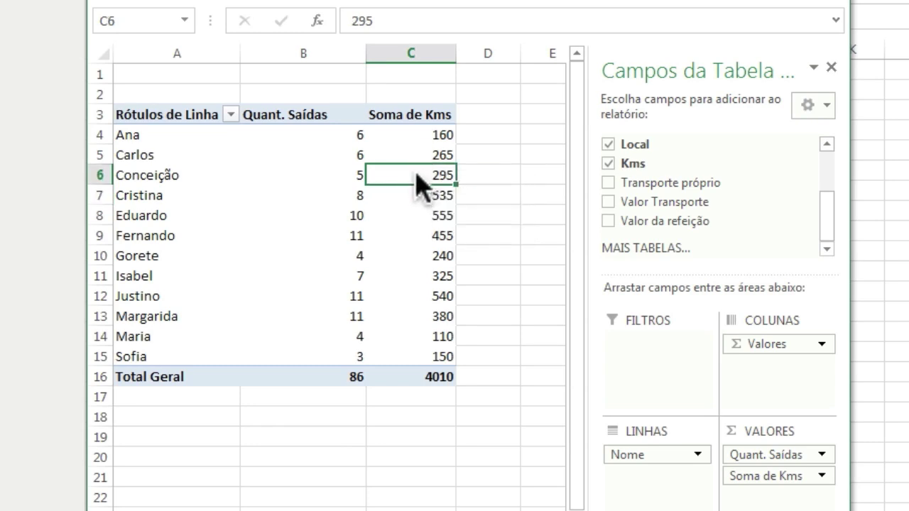
pyautogui.rightClick(417, 177)
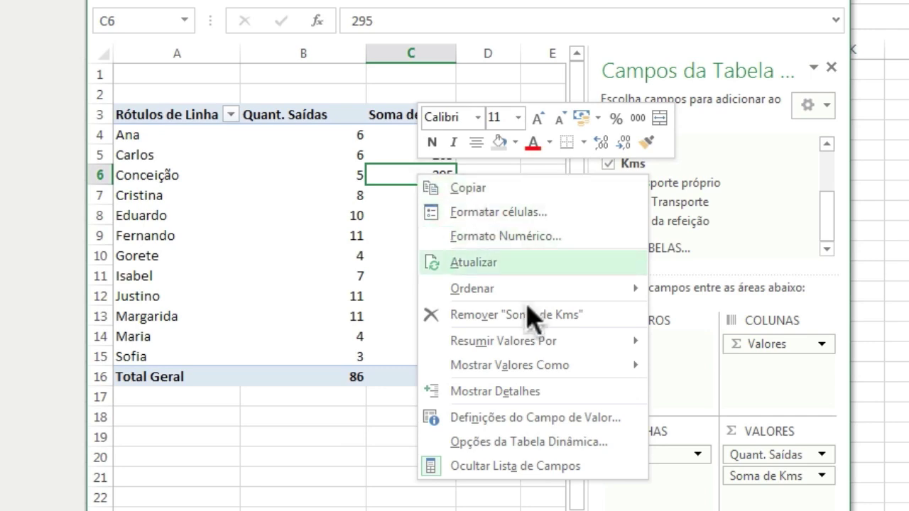
pyautogui.click(575, 420)
pyautogui.moveTo(545, 260); pyautogui.dragTo(295, 156)
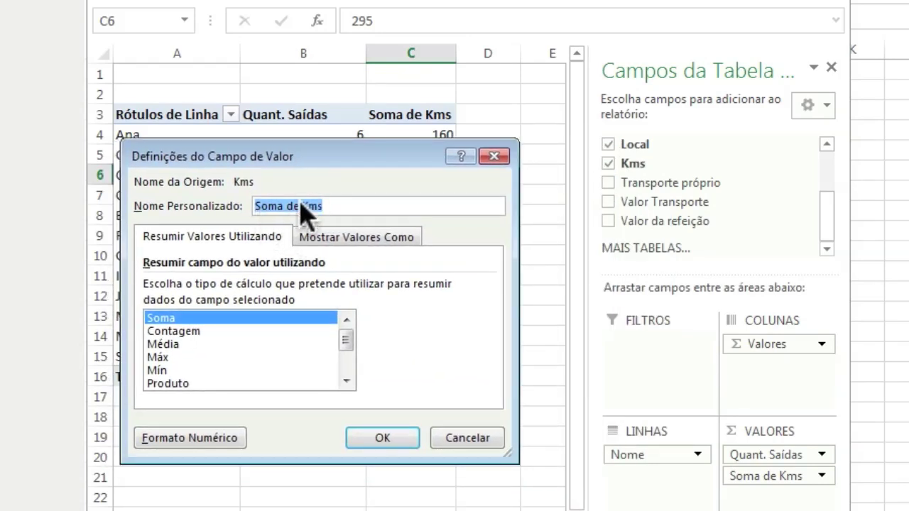
pyautogui.click(318, 206)
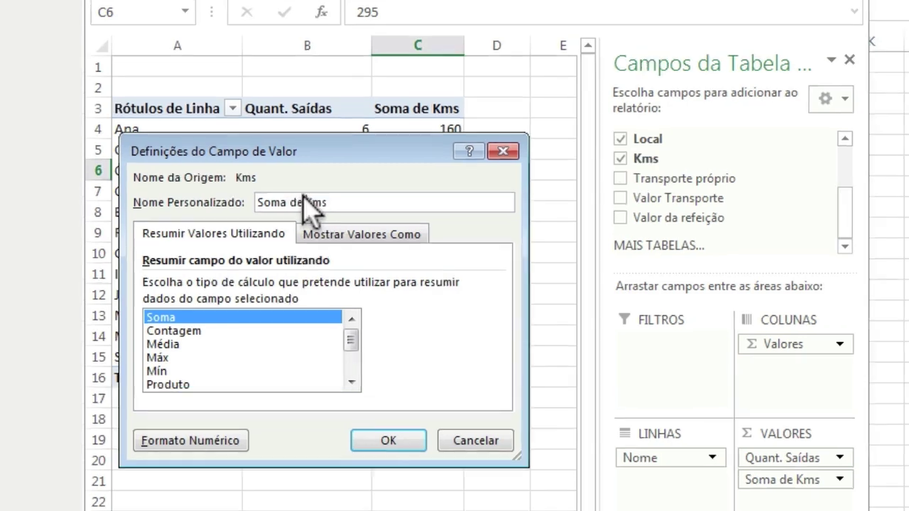
pyautogui.moveTo(304, 199); pyautogui.dragTo(224, 175)
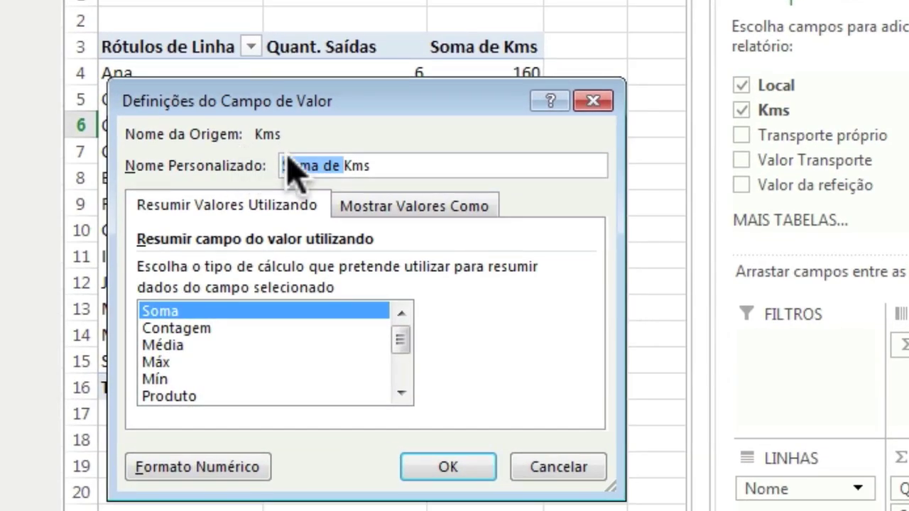
pyautogui.write('Média')
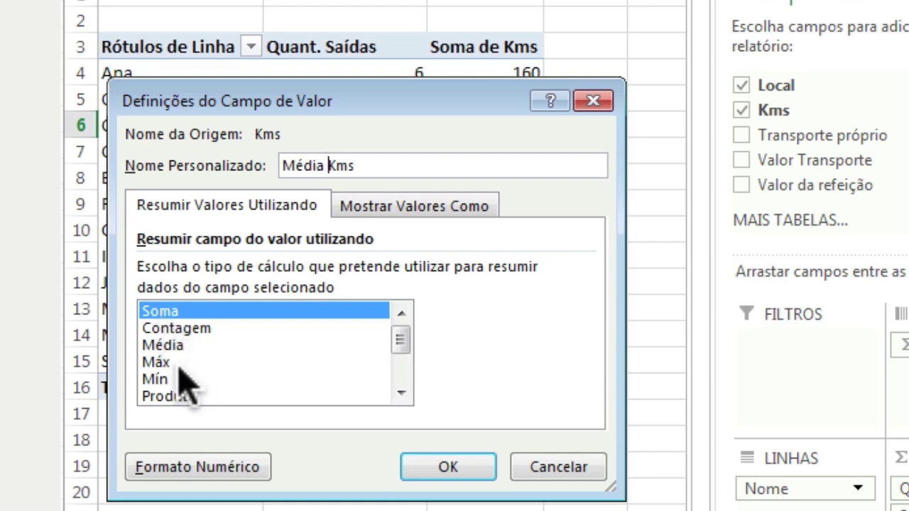
# - Look through the available summary functions and choose Média for the Kms field
pyautogui.click(401, 394)
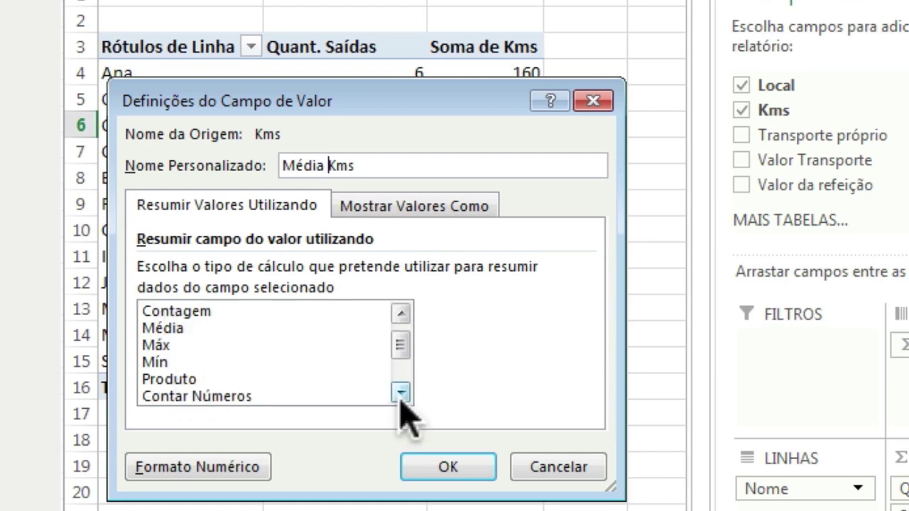
pyautogui.click(401, 394)
pyautogui.click(401, 393)
pyautogui.click(401, 394)
pyautogui.click(401, 394)
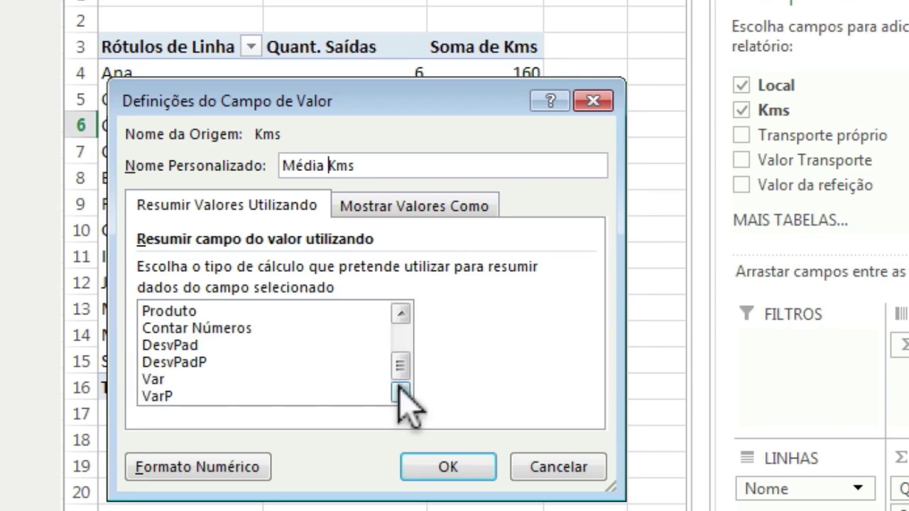
pyautogui.moveTo(399, 371); pyautogui.dragTo(401, 316)
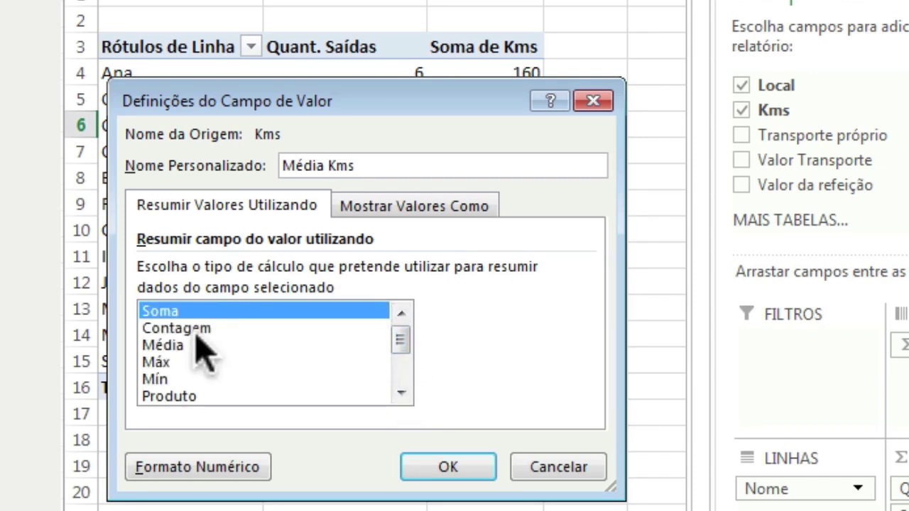
pyautogui.click(165, 346)
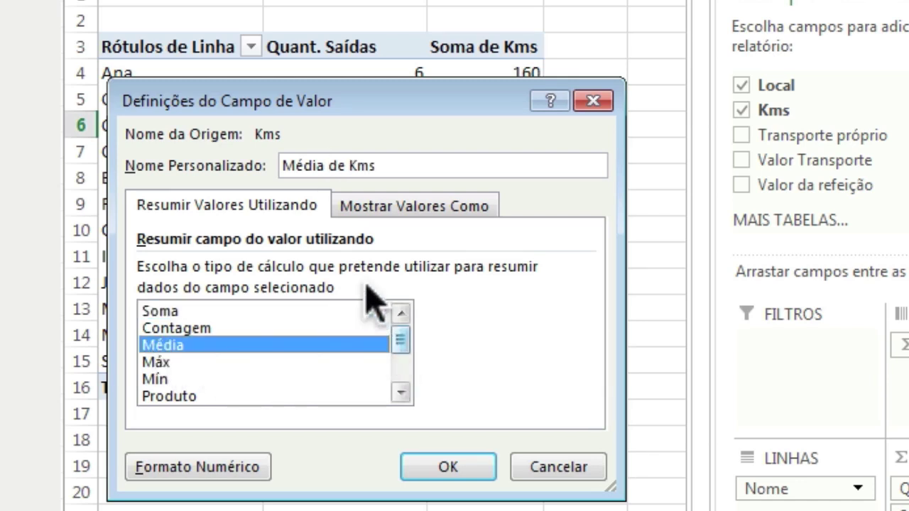
# - Shorten the field's custom name to Média Kms and apply the value field settings
pyautogui.click(344, 165)
pyautogui.press('Delete')
pyautogui.press('Delete')
pyautogui.press('BackSpace')
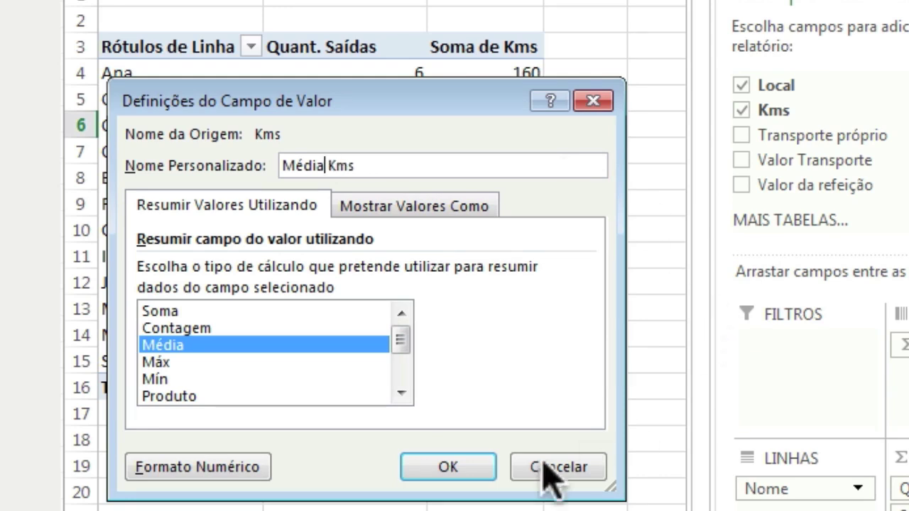
pyautogui.click(445, 467)
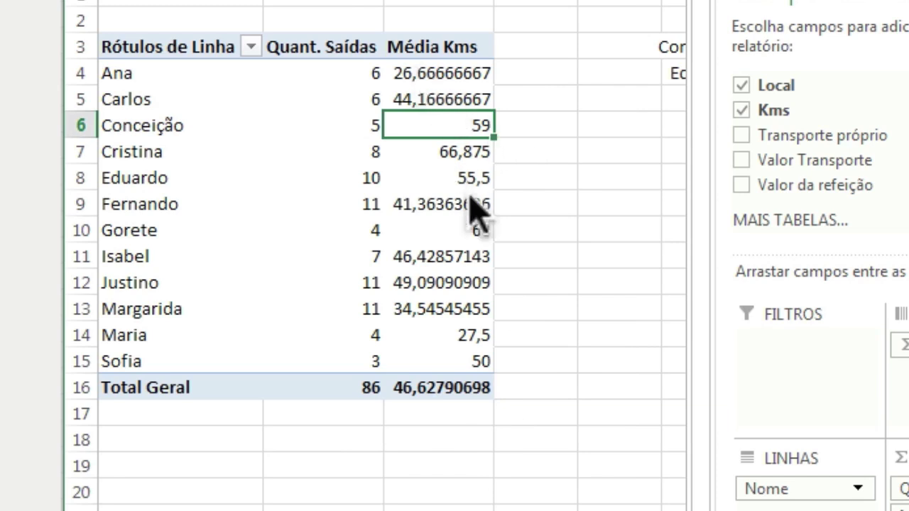
# - Compare the pivot table's Quant. Saídas and Média Kms columns with the small example table in F2:G4
pyautogui.moveTo(479, 323)
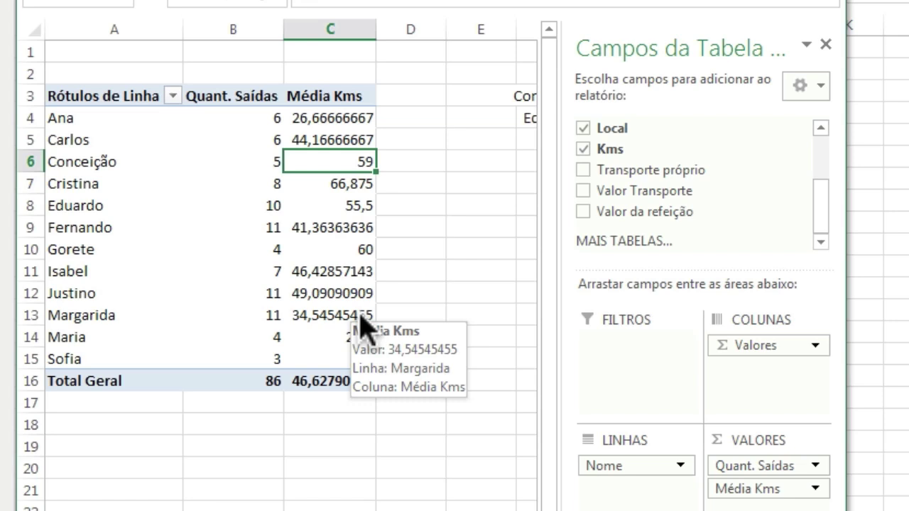
pyautogui.click(468, 145)
pyautogui.moveTo(545, 75); pyautogui.dragTo(617, 120)
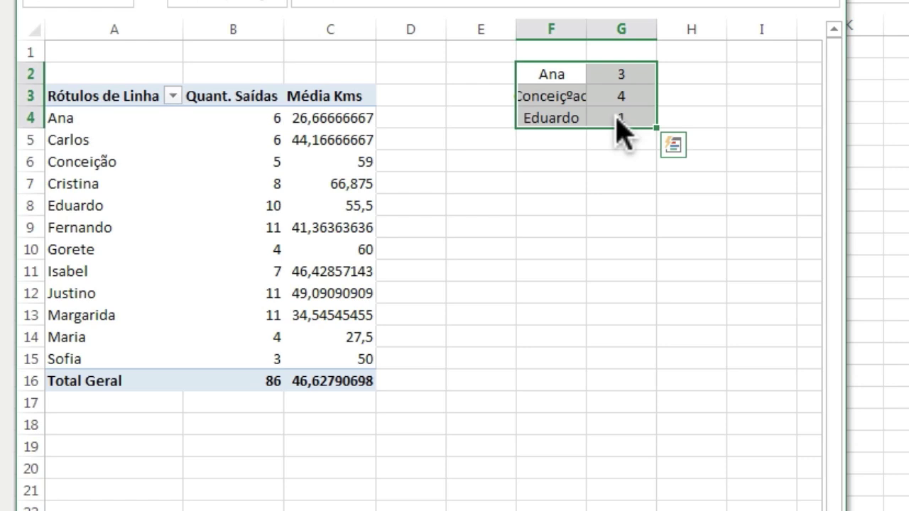
pyautogui.click(114, 131)
pyautogui.click(113, 136)
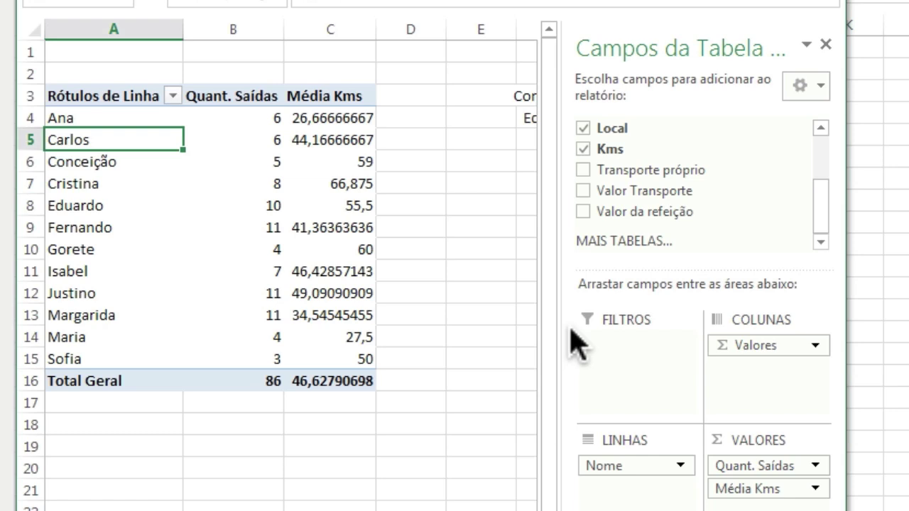
pyautogui.click(233, 183)
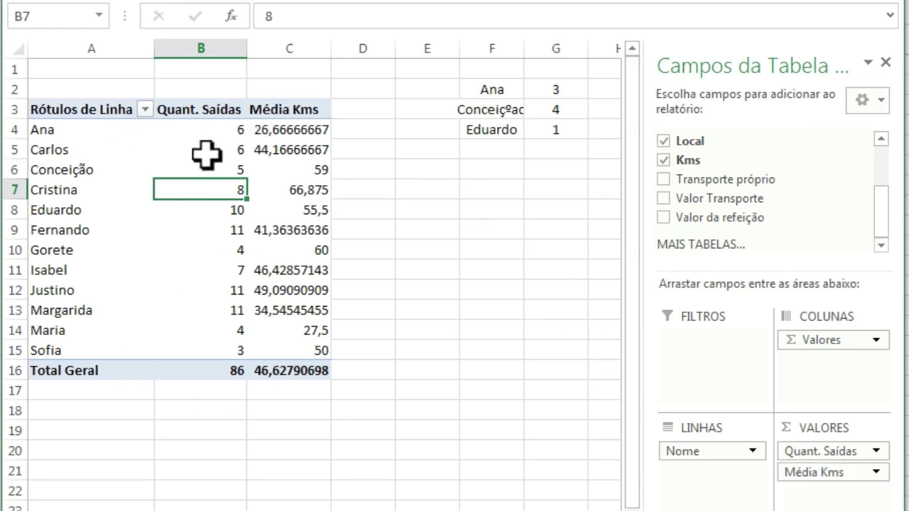
# - Remove the Kms field from the pivot table, keeping only the Quant. Saídas values per Nome
pyautogui.moveTo(875, 476); pyautogui.dragTo(832, 468)
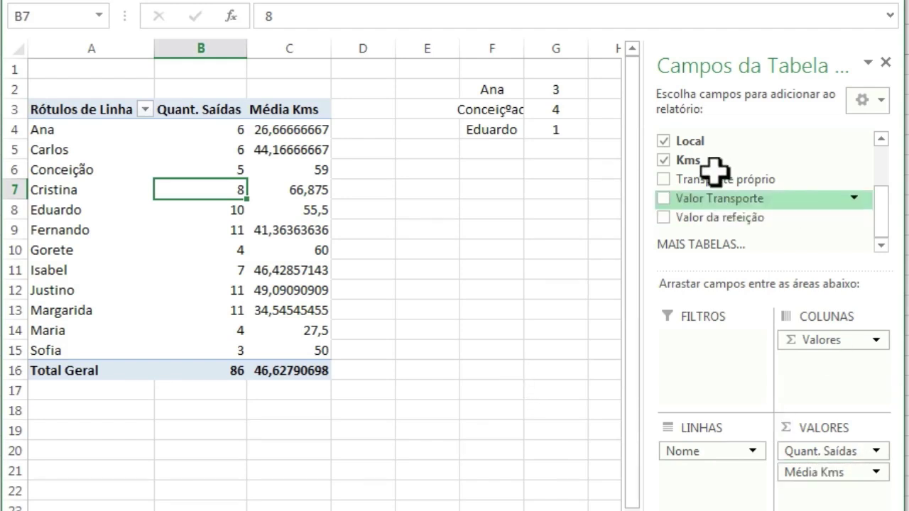
pyautogui.click(662, 160)
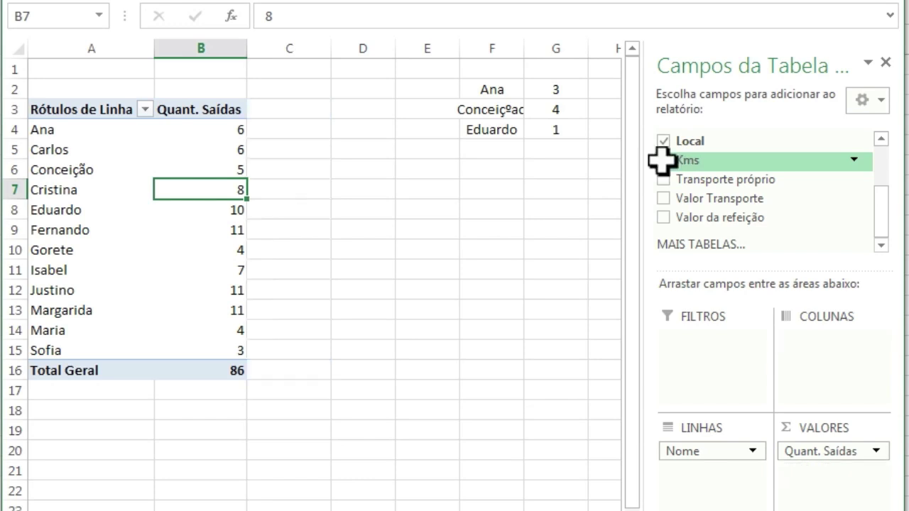
pyautogui.click(364, 281)
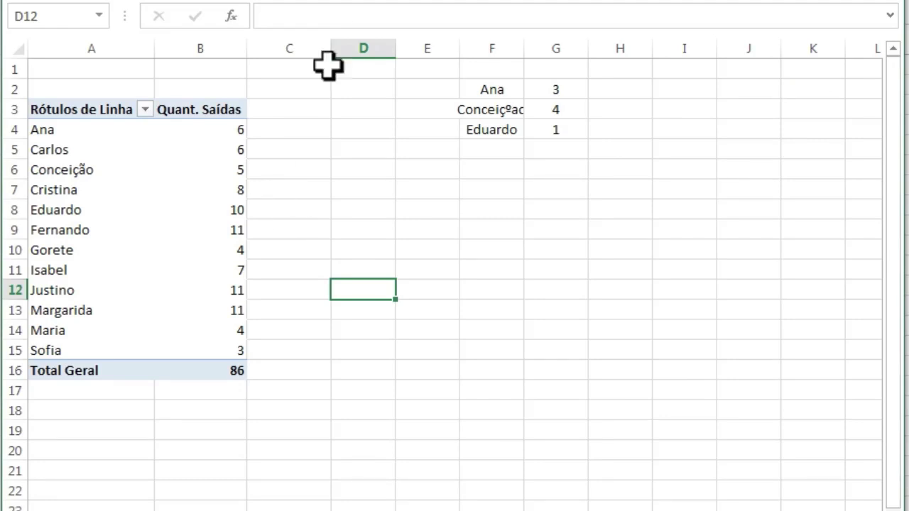
pyautogui.click(220, 213)
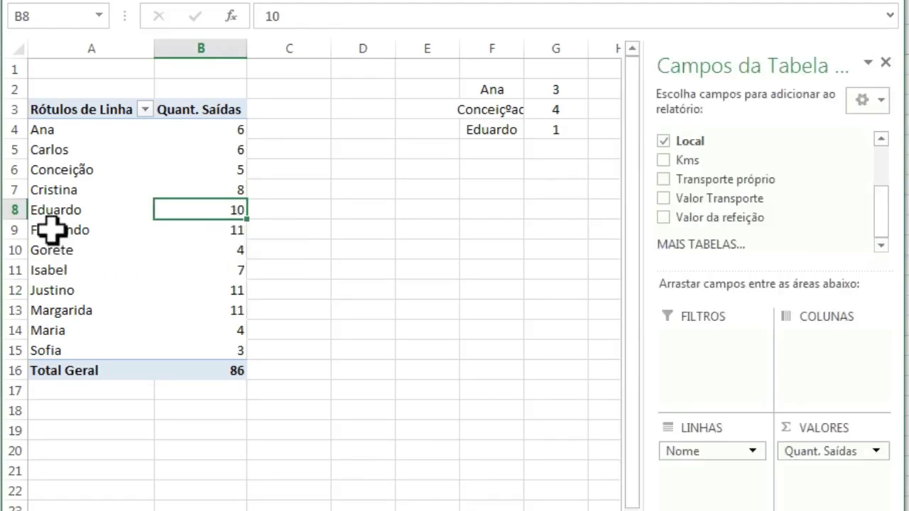
# - Show the source records behind the Quant. Saídas value in B5 on a separate detail sheet
pyautogui.moveTo(210, 130)
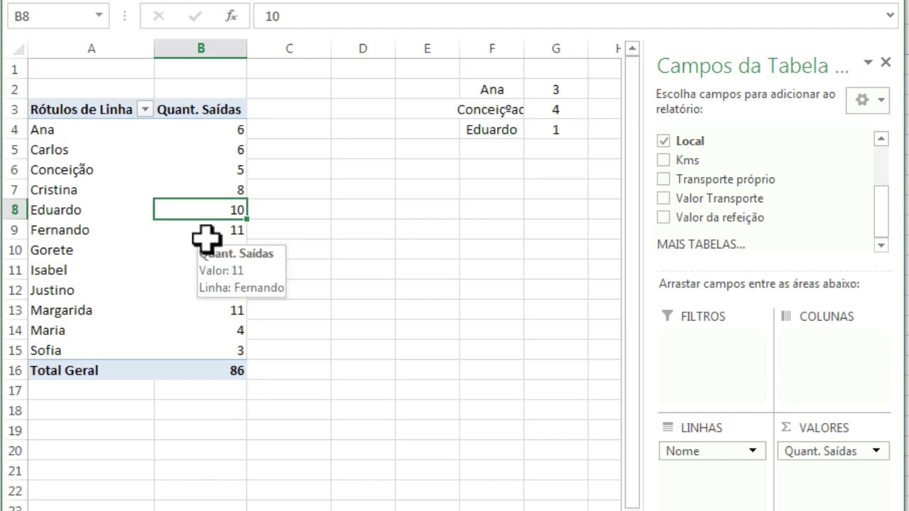
pyautogui.click(215, 175)
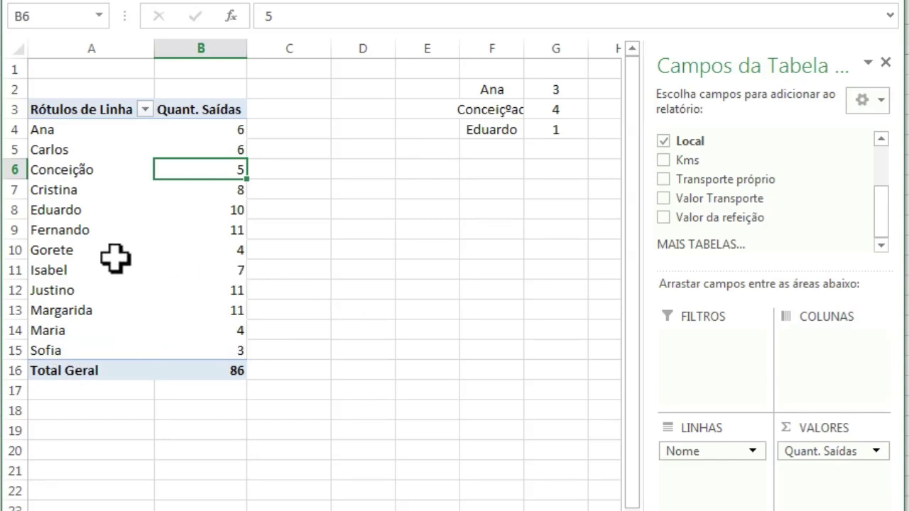
pyautogui.click(213, 146)
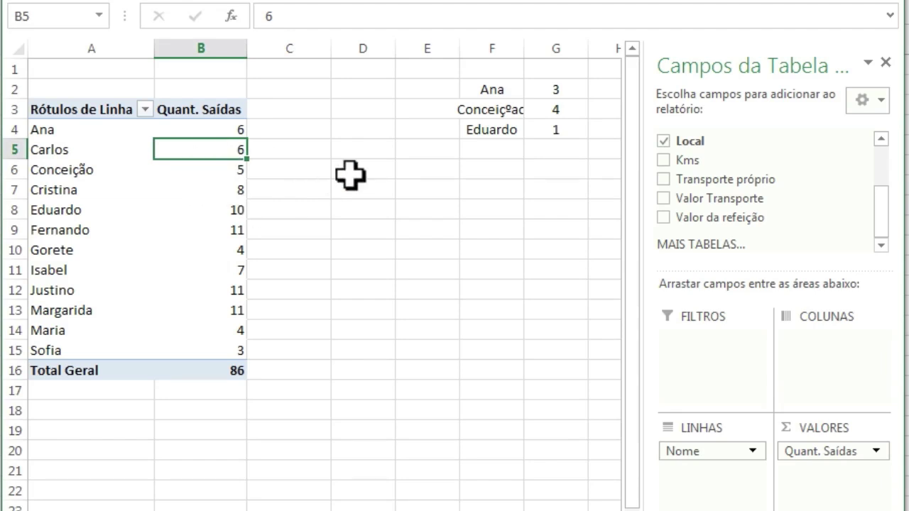
pyautogui.moveTo(229, 162)
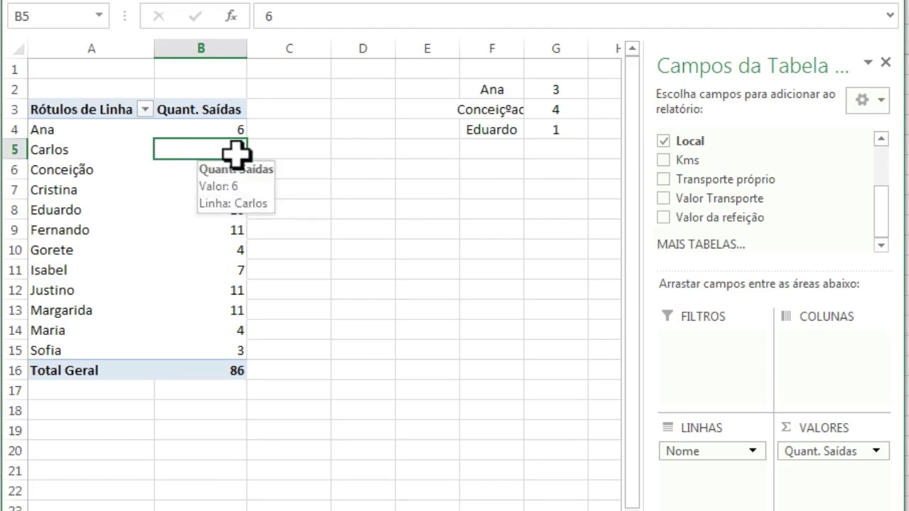
pyautogui.doubleClick(218, 146)
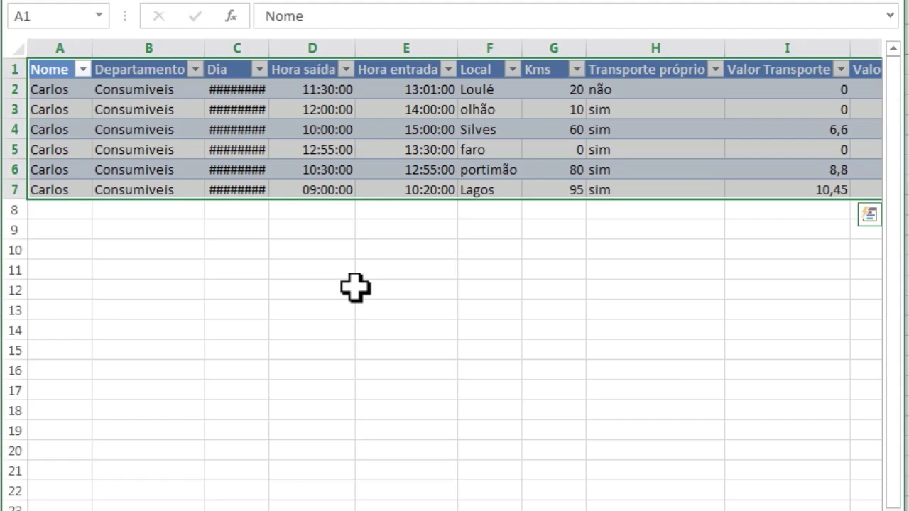
# - Widen the Dia column of the detail table enough for its dates to fit
pyautogui.click(313, 247)
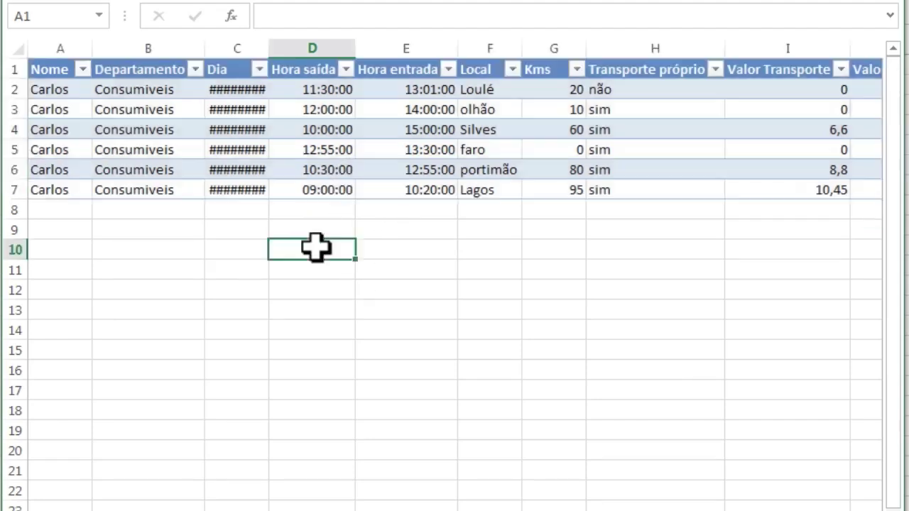
pyautogui.click(83, 93)
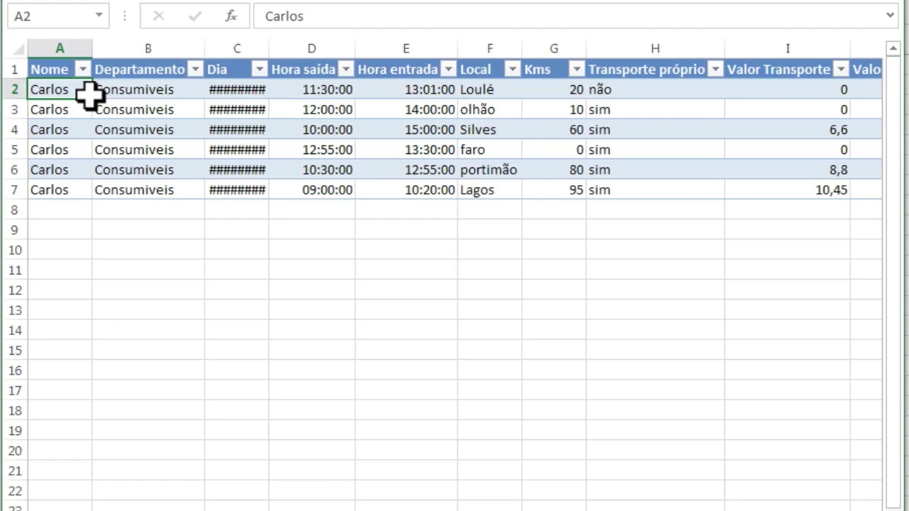
pyautogui.press('Right')
pyautogui.press('Right')
pyautogui.press('Right')
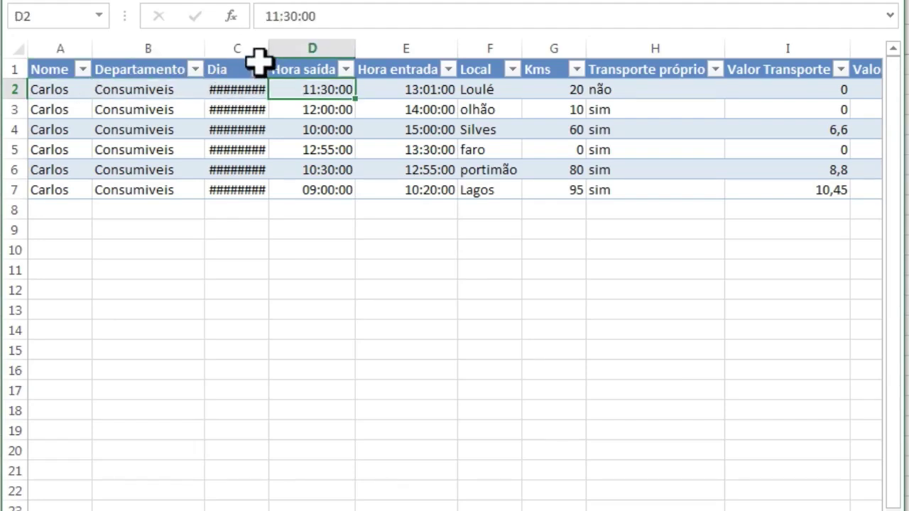
pyautogui.moveTo(267, 54); pyautogui.dragTo(279, 52)
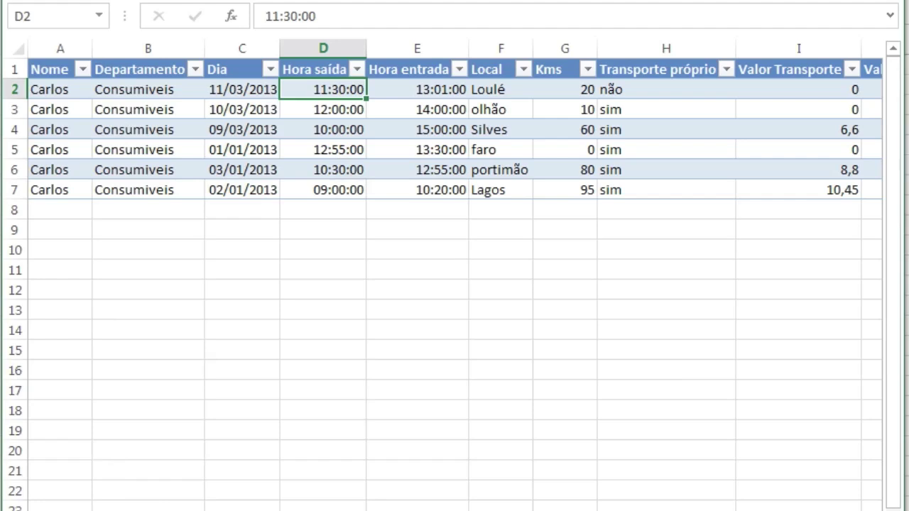
# - Delete the sheet holding the detail records and confirm the deletion
pyautogui.rightClick(139, 510)
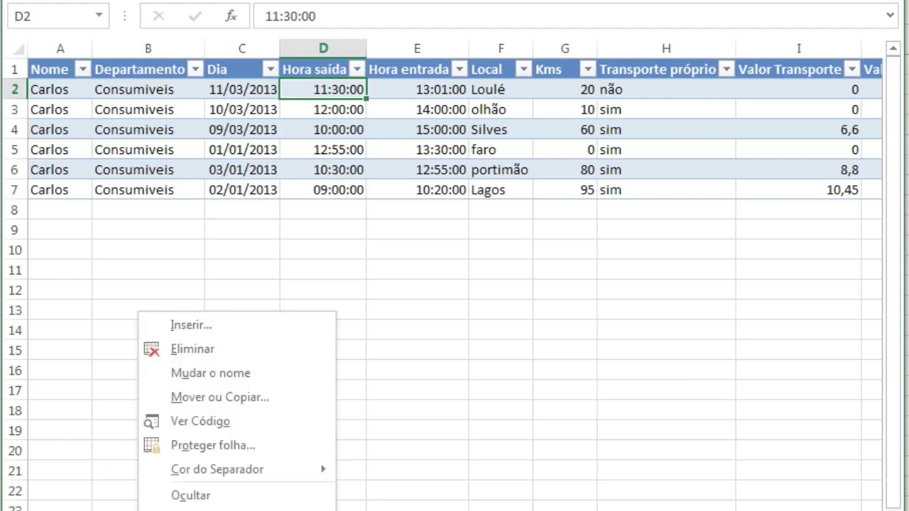
pyautogui.click(240, 346)
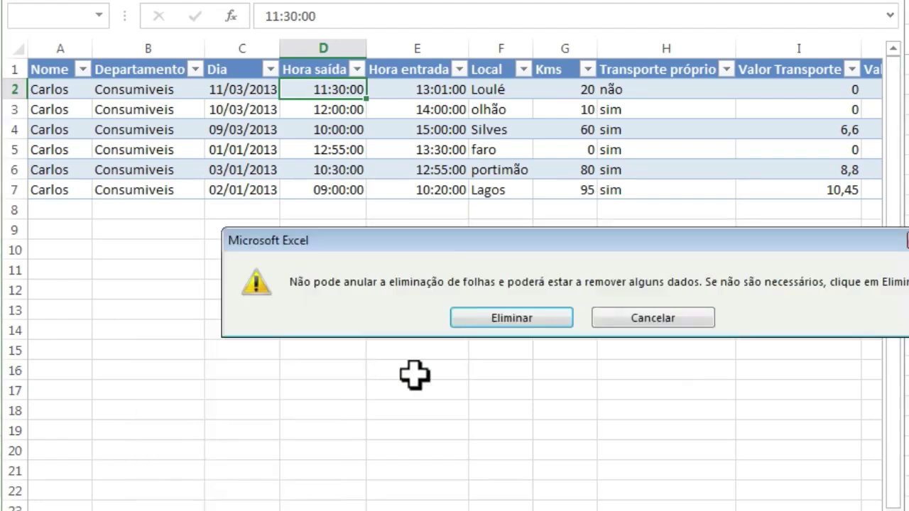
pyautogui.click(510, 320)
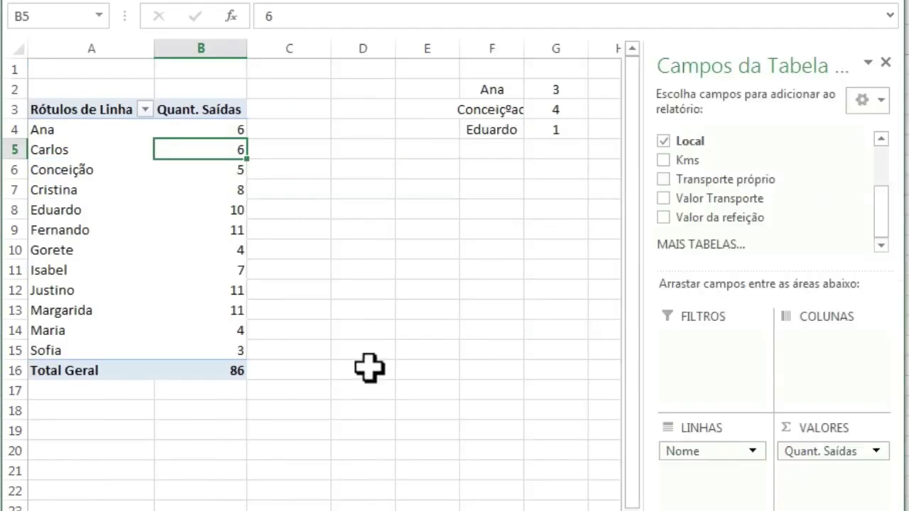
# - Try the neighbouring pivot table style and reapply the light blue style
pyautogui.click(174, 231)
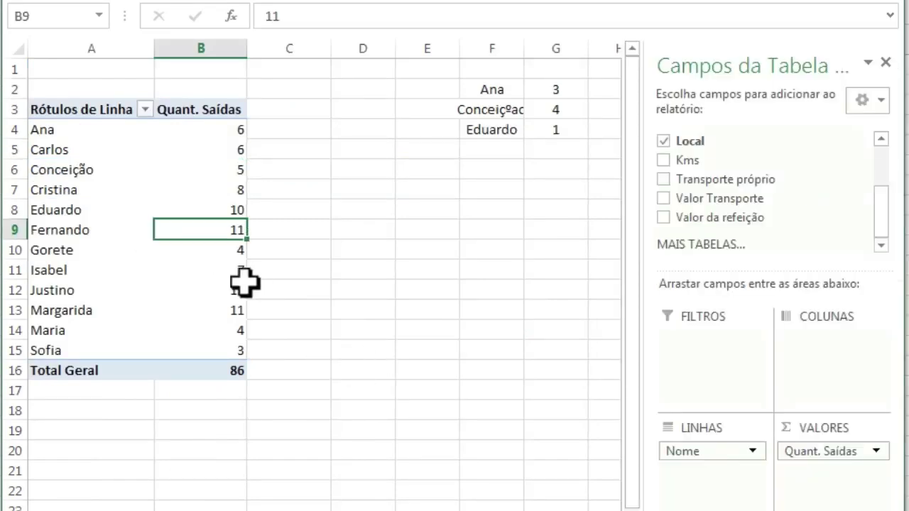
pyautogui.moveTo(238, 275)
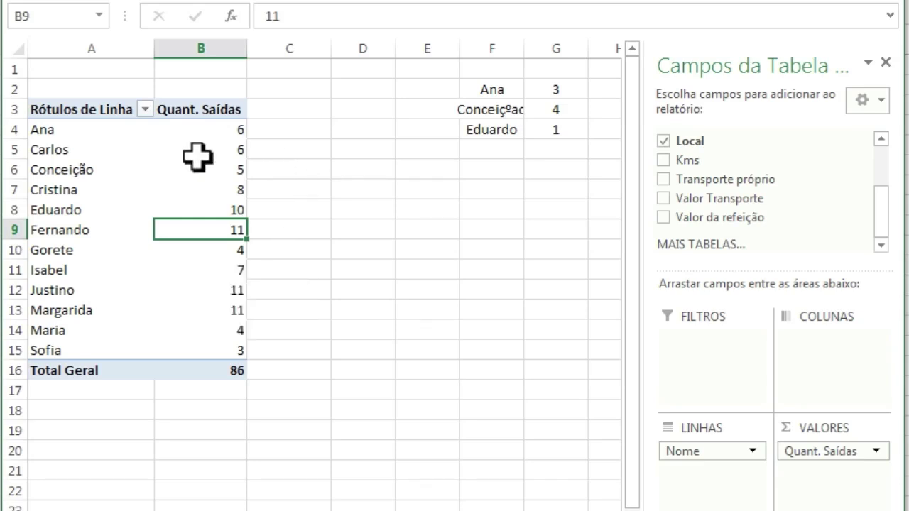
pyautogui.click(152, 172)
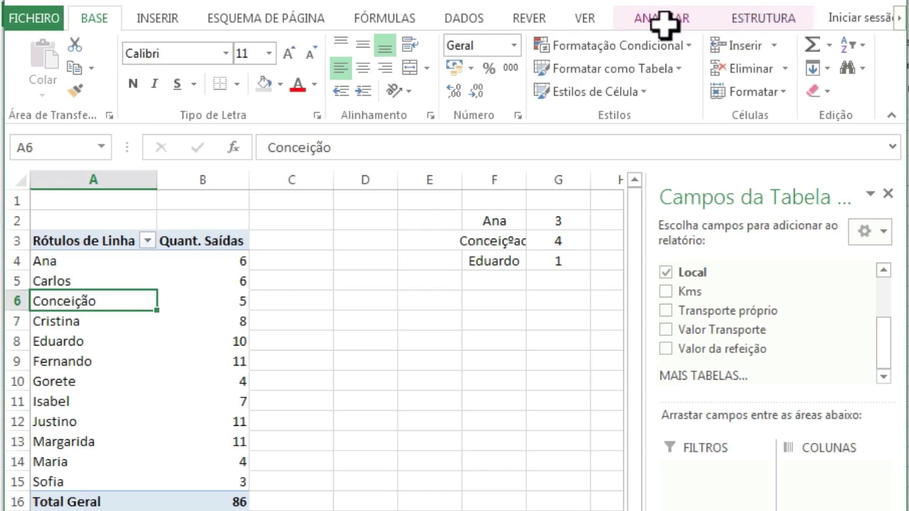
pyautogui.click(753, 22)
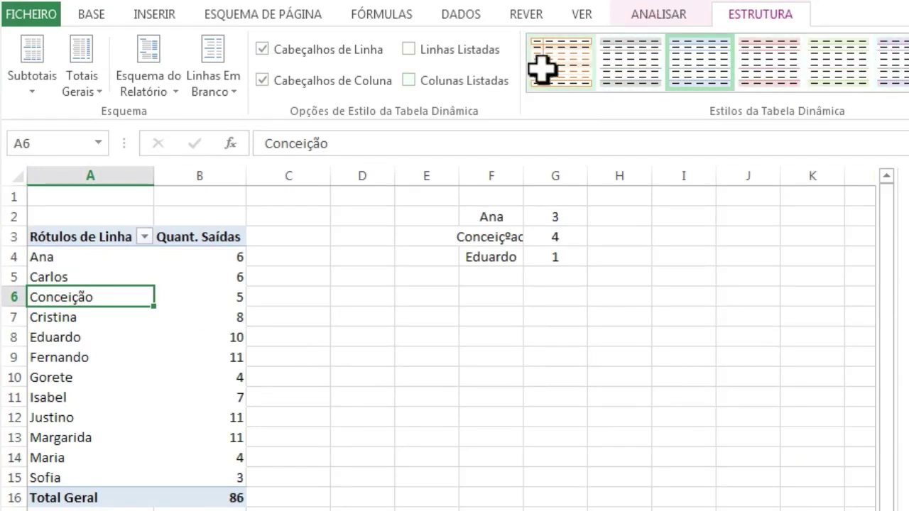
pyautogui.click(632, 67)
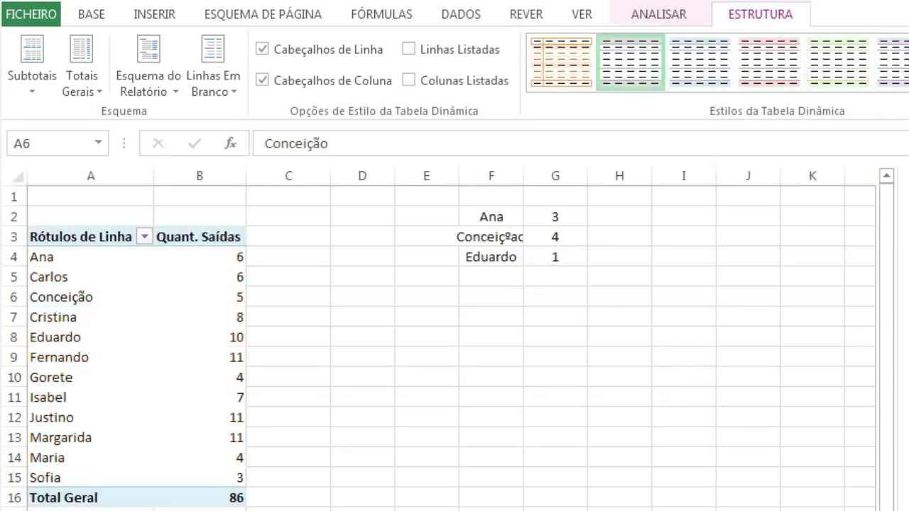
pyautogui.click(705, 55)
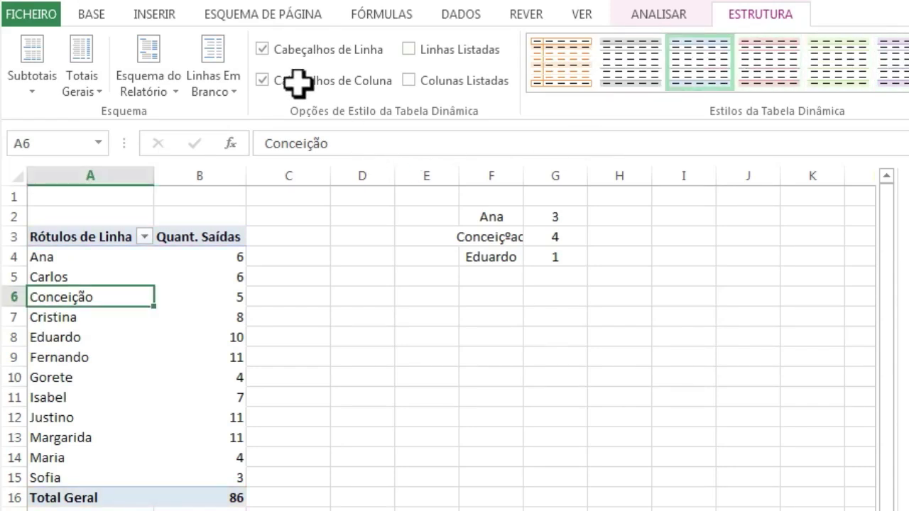
# - Turn the Cabeçalhos de Linha and Cabeçalhos de Coluna style options off and back on
pyautogui.click(264, 49)
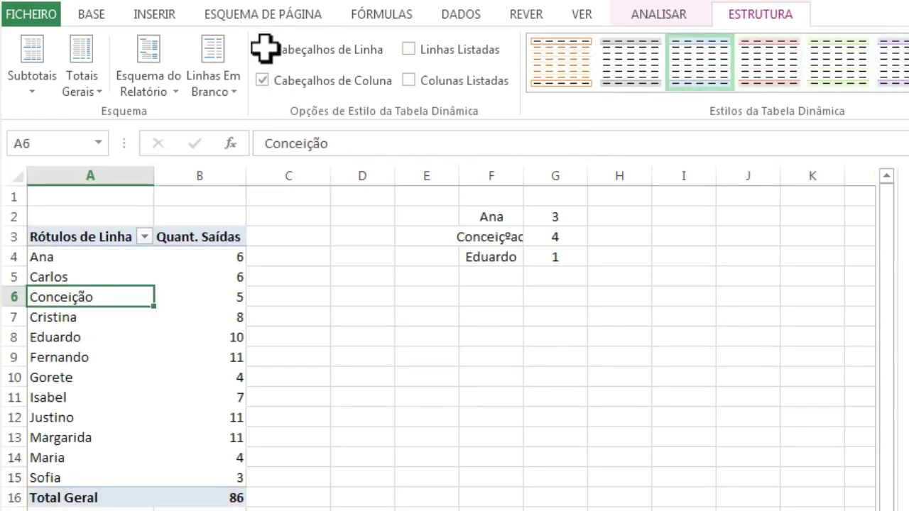
pyautogui.click(264, 49)
pyautogui.click(263, 80)
pyautogui.click(263, 79)
pyautogui.click(263, 79)
pyautogui.click(262, 80)
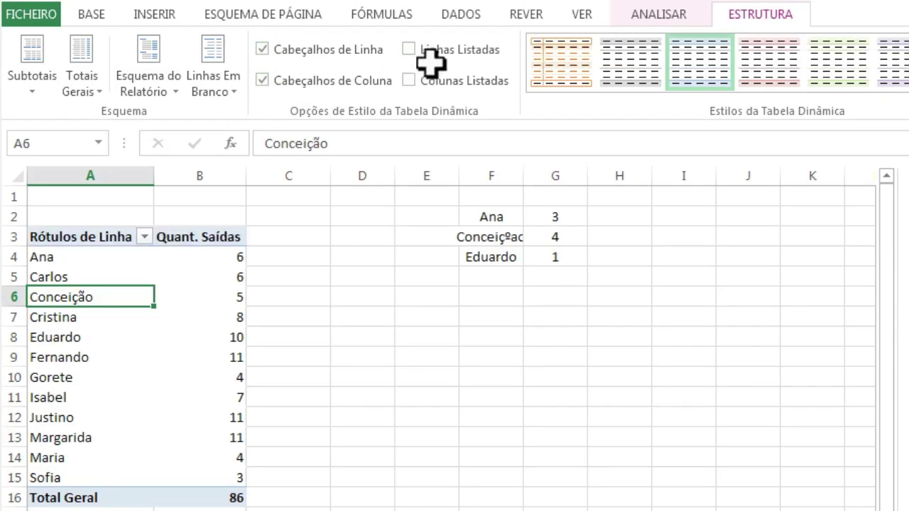
# - Try the Linhas Listadas and Colunas Listadas banding options on the pivot table and switch both off again
pyautogui.click(410, 48)
pyautogui.click(411, 48)
pyautogui.click(410, 47)
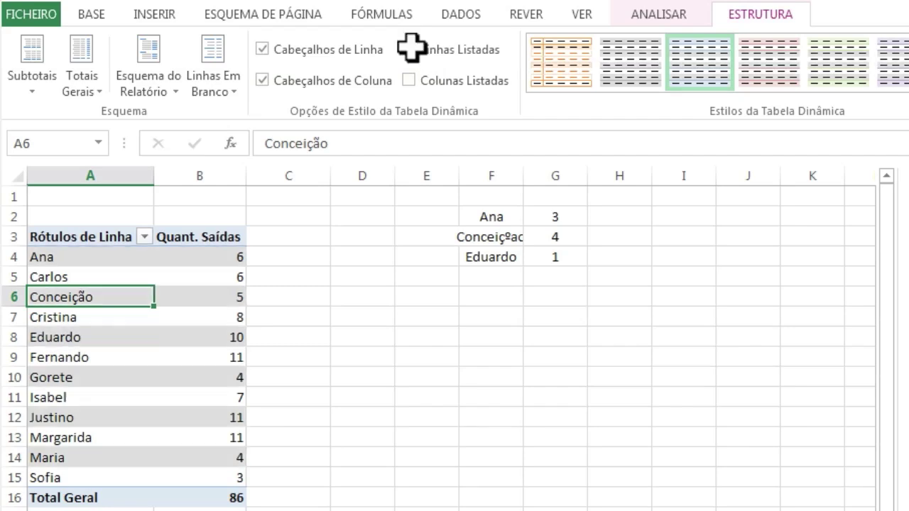
pyautogui.click(410, 48)
pyautogui.click(410, 48)
pyautogui.click(410, 47)
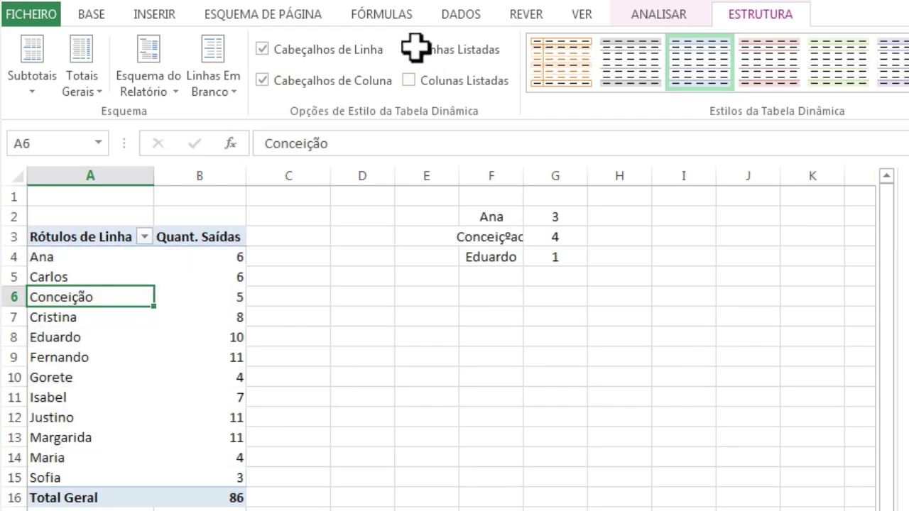
pyautogui.click(402, 76)
pyautogui.click(405, 77)
pyautogui.click(406, 77)
pyautogui.click(405, 77)
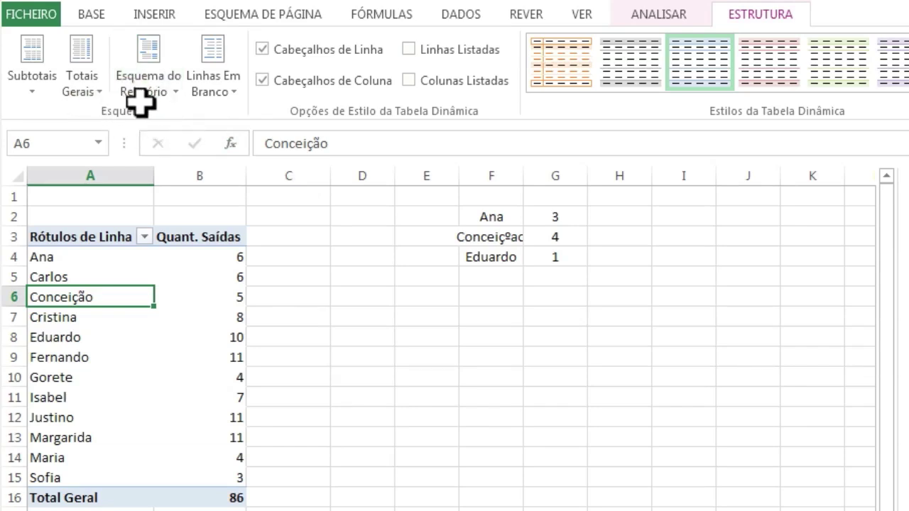
# - Try the Formato de Destaques report layout and set the pivot table to Formato Tabular
pyautogui.click(159, 92)
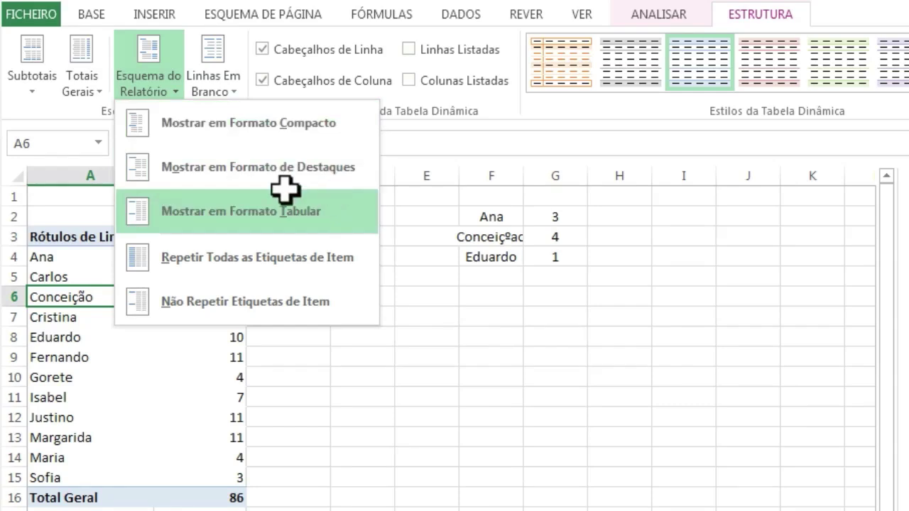
pyautogui.click(226, 171)
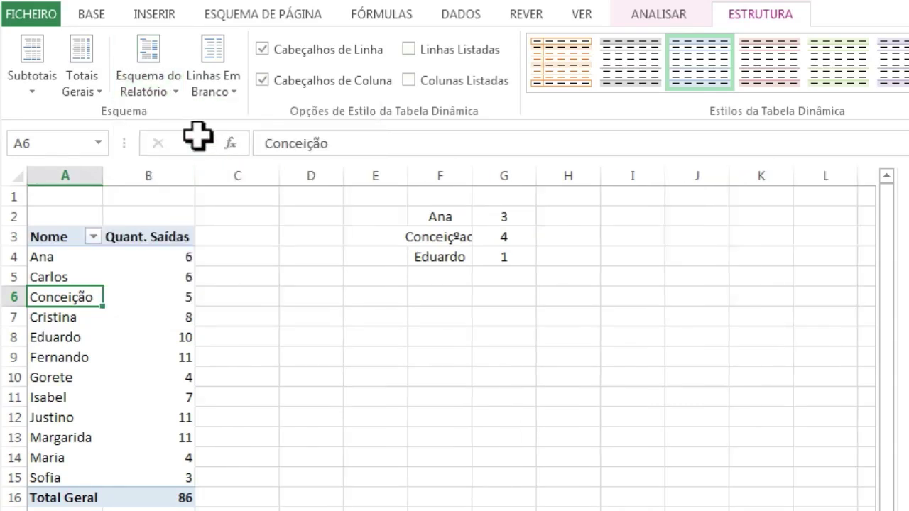
pyautogui.click(144, 80)
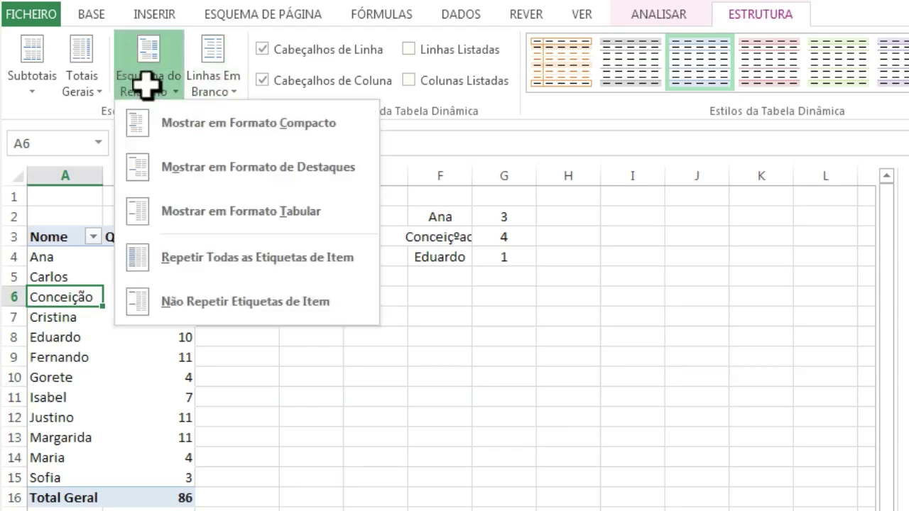
pyautogui.click(215, 213)
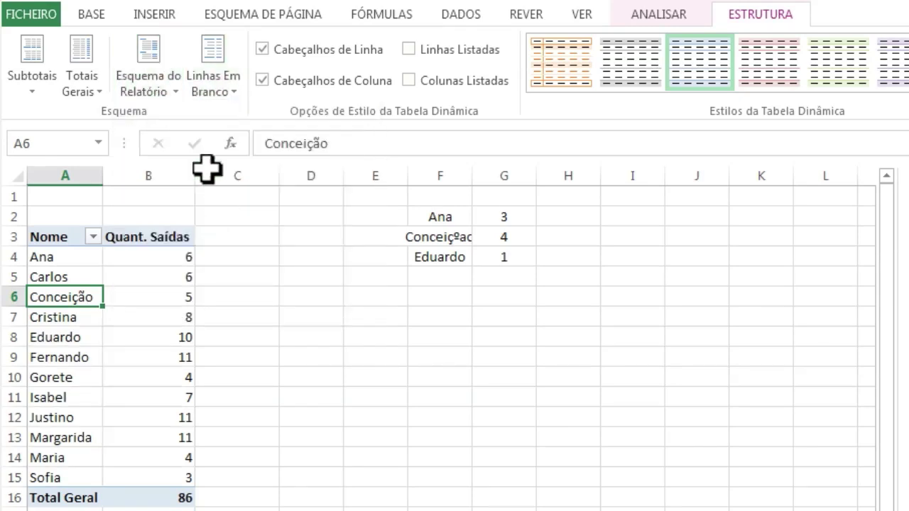
pyautogui.click(158, 69)
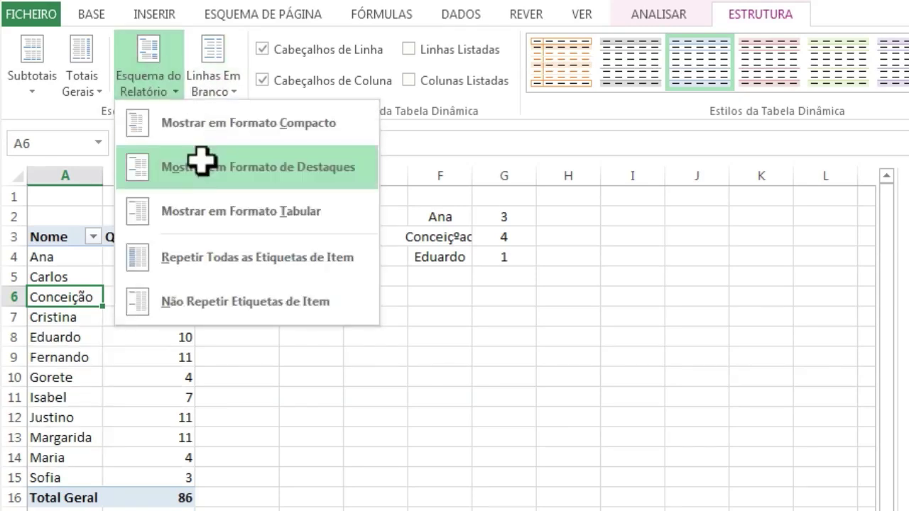
pyautogui.click(213, 215)
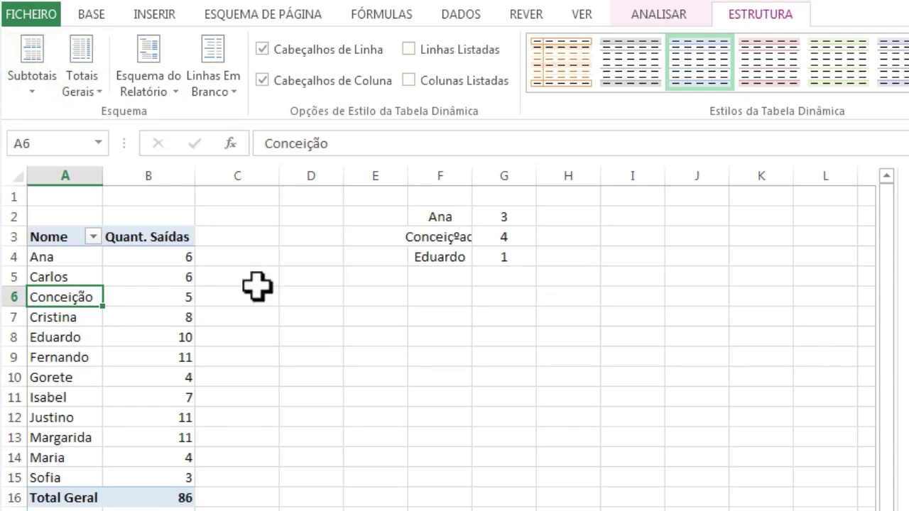
# - Turn the pivot table's grand totals off for rows and columns and switch them back on for both
pyautogui.click(149, 496)
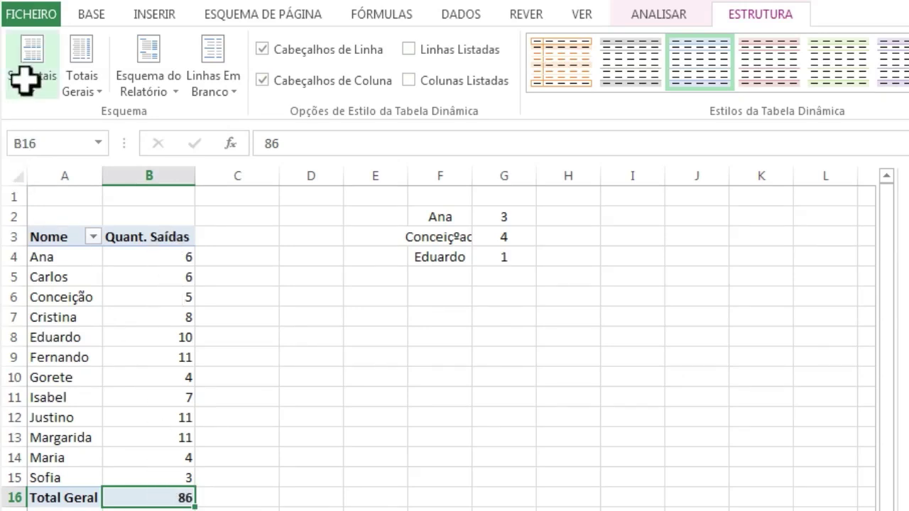
pyautogui.click(83, 87)
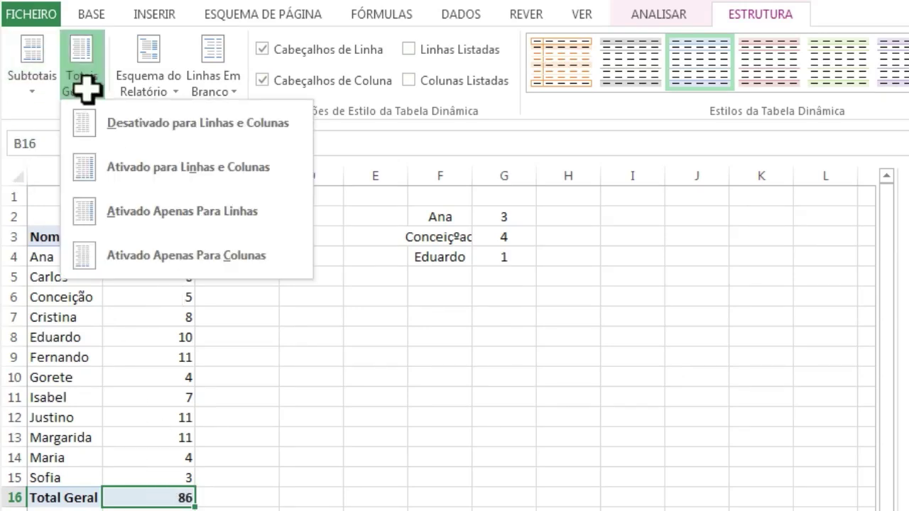
pyautogui.click(103, 122)
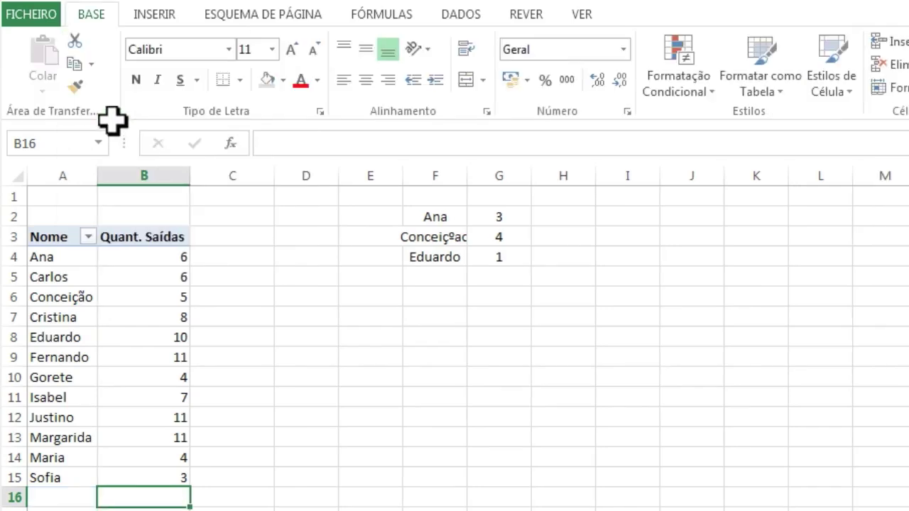
pyautogui.click(111, 414)
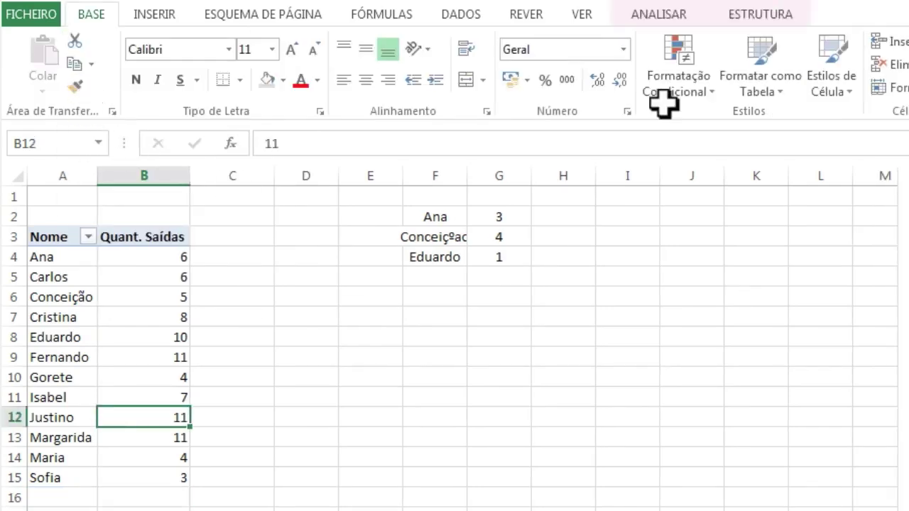
pyautogui.click(760, 14)
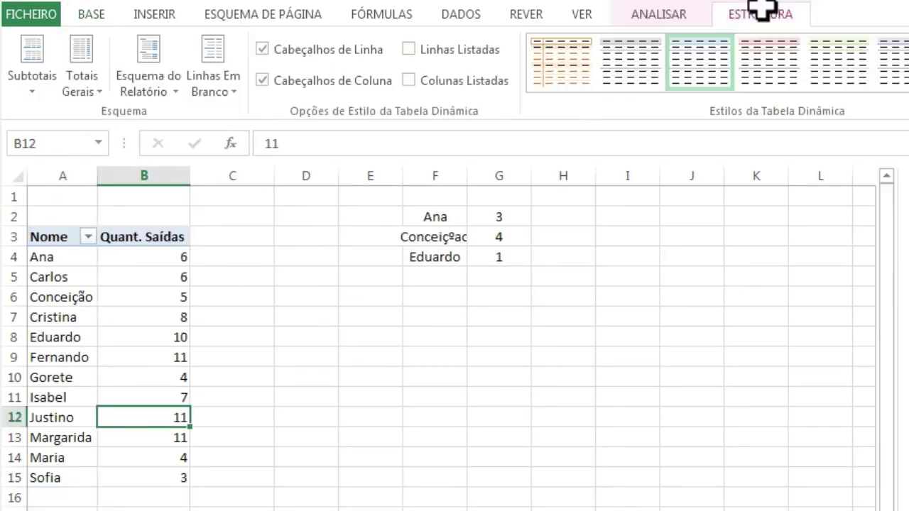
pyautogui.click(78, 90)
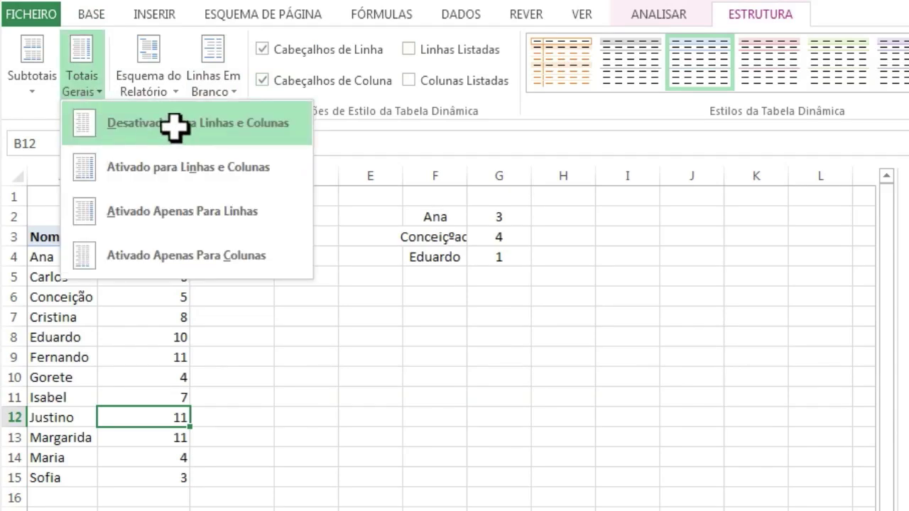
pyautogui.click(163, 169)
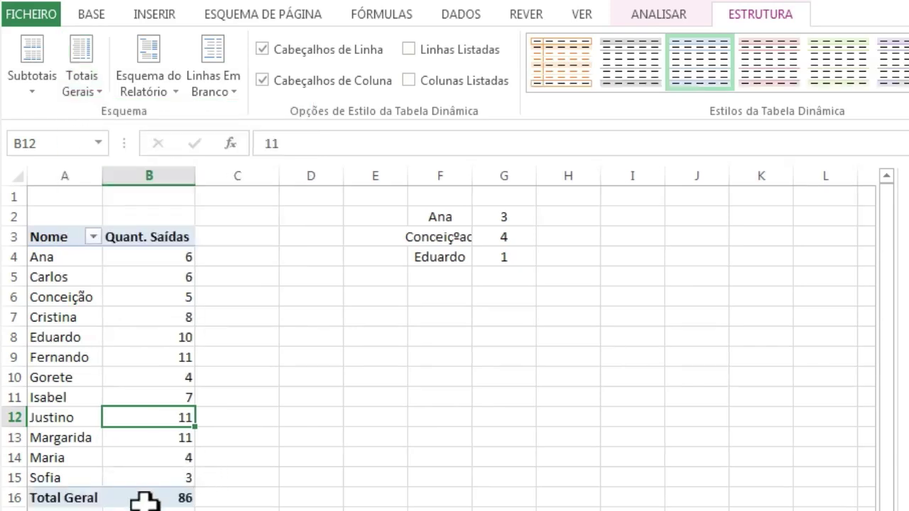
pyautogui.click(29, 86)
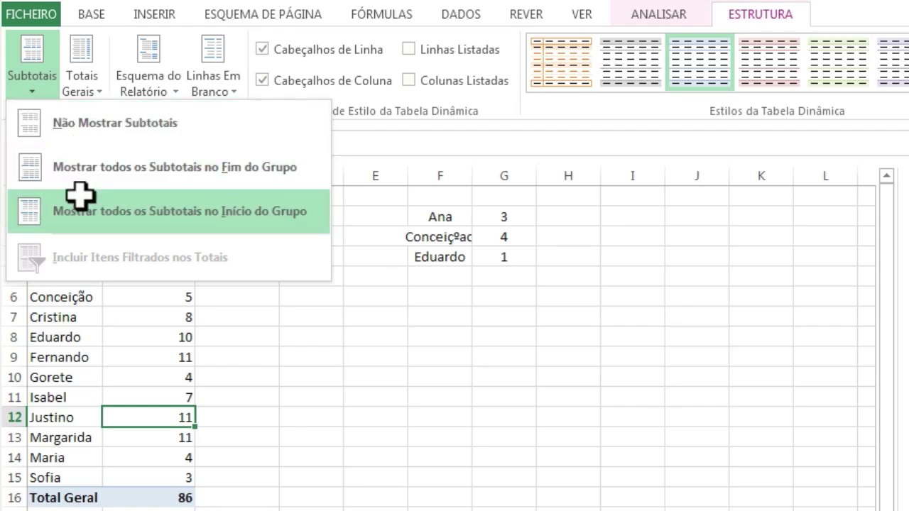
pyautogui.click(41, 94)
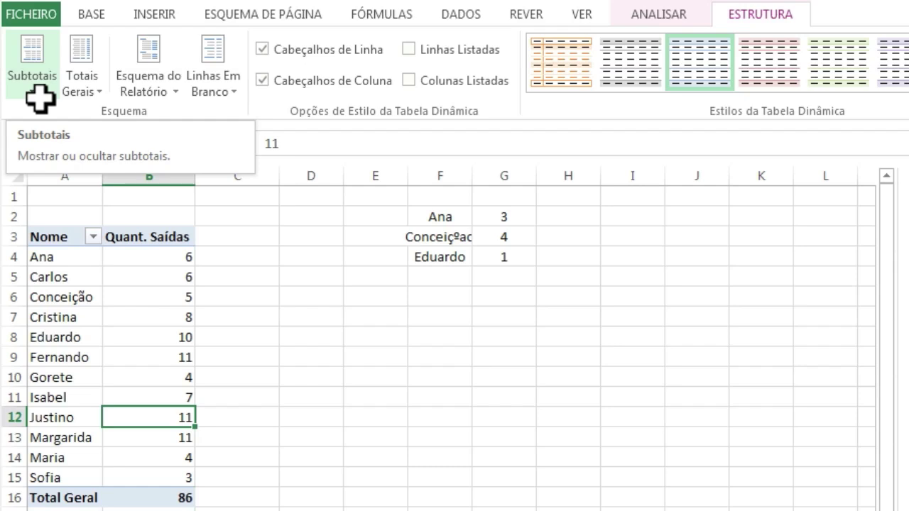
# - Select the range E1:H6 around the small list of names and numbers beside the pivot table
pyautogui.moveTo(381, 200); pyautogui.dragTo(537, 300)
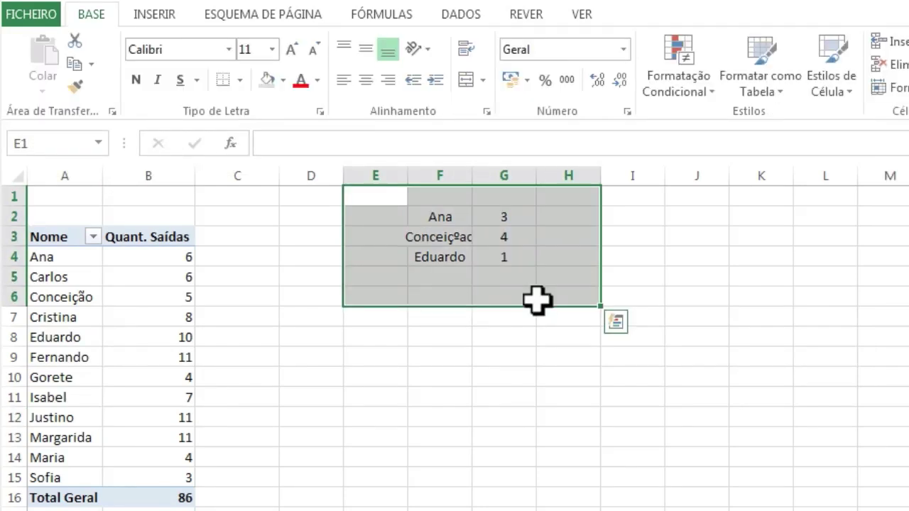